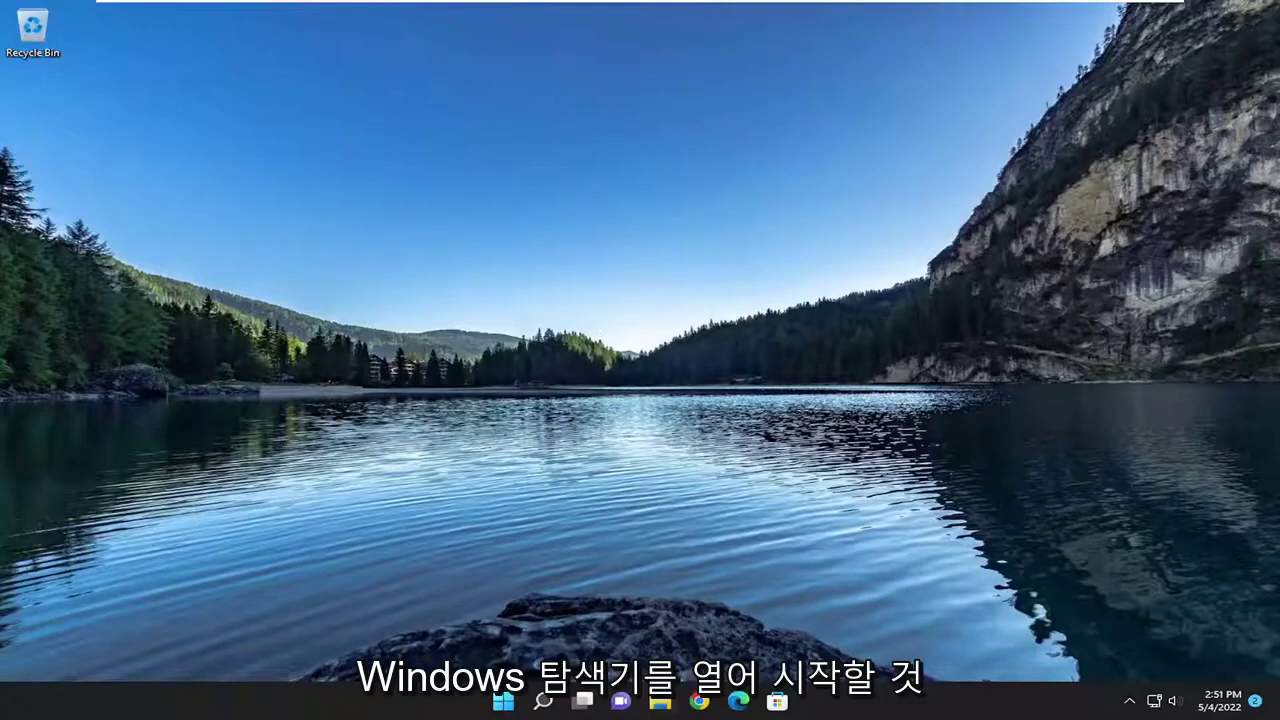
Open the properties of New Volume (E:) from This PC in File Explorer and show its error-checking and optimization tools.
{"action": "left_click", "coordinate": [662, 703]}
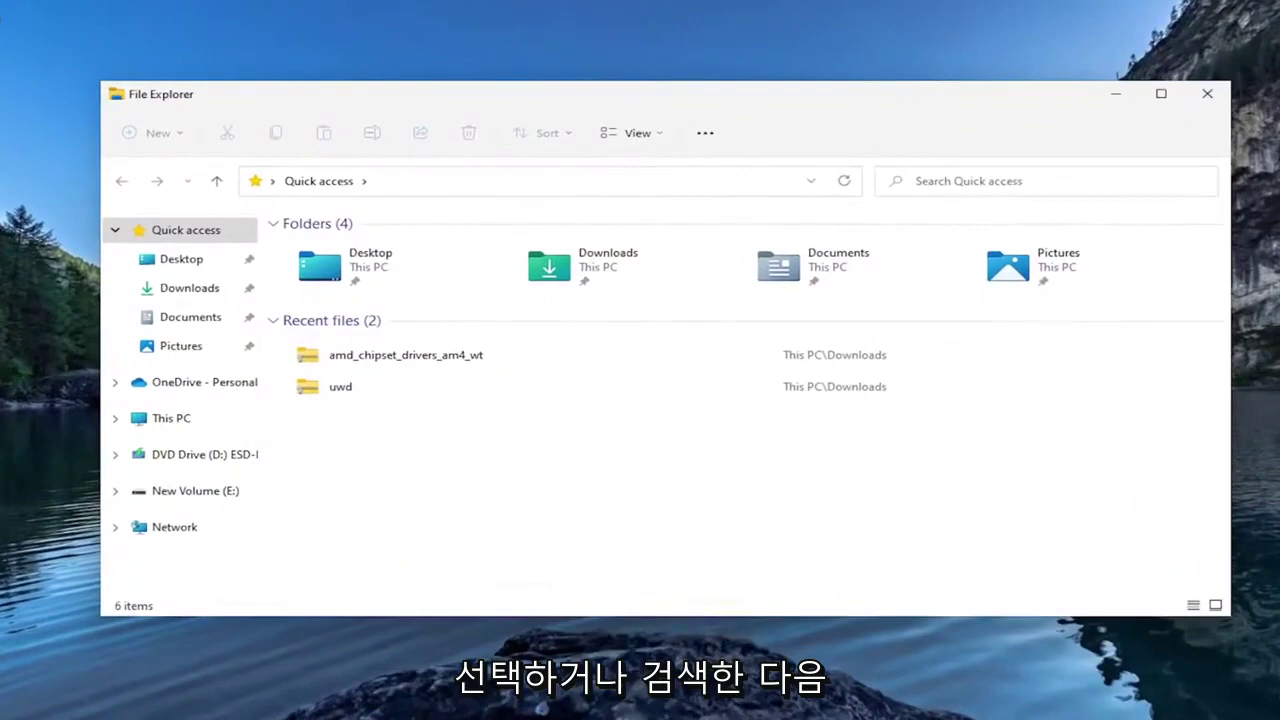
{"action": "left_click", "coordinate": [180, 424]}
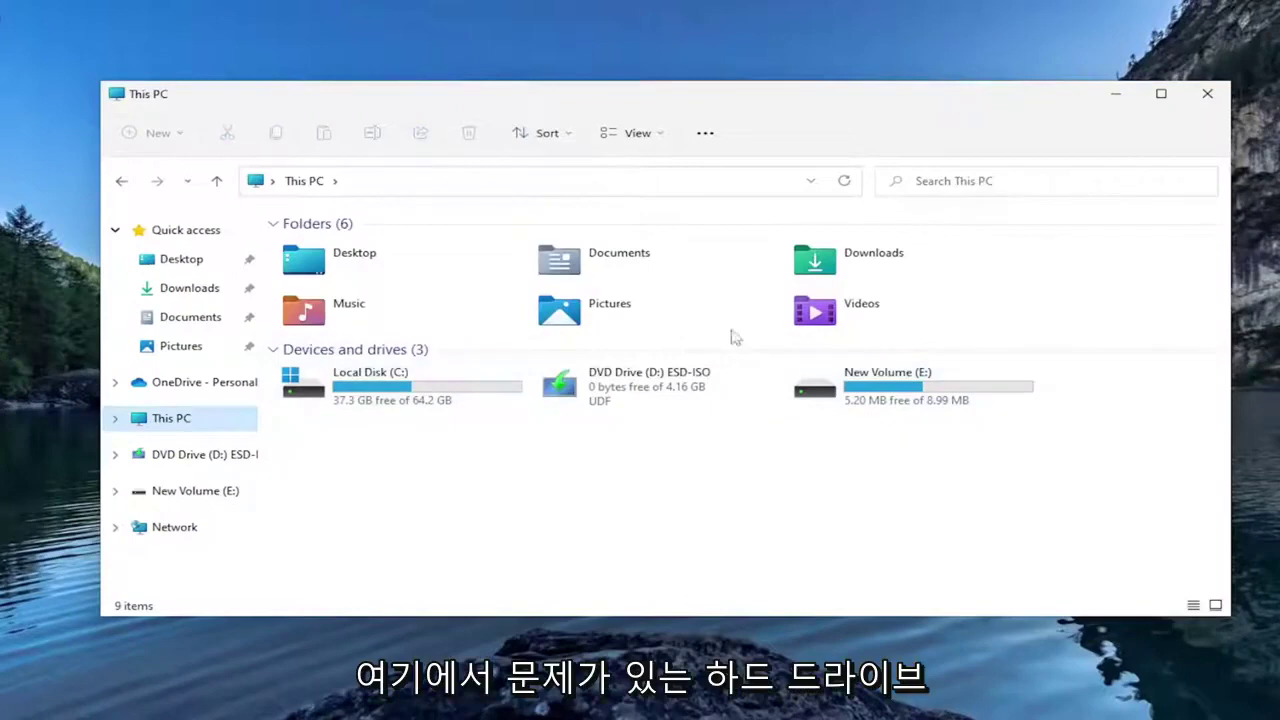
{"action": "left_click", "coordinate": [860, 398]}
{"action": "right_click", "coordinate": [860, 398]}
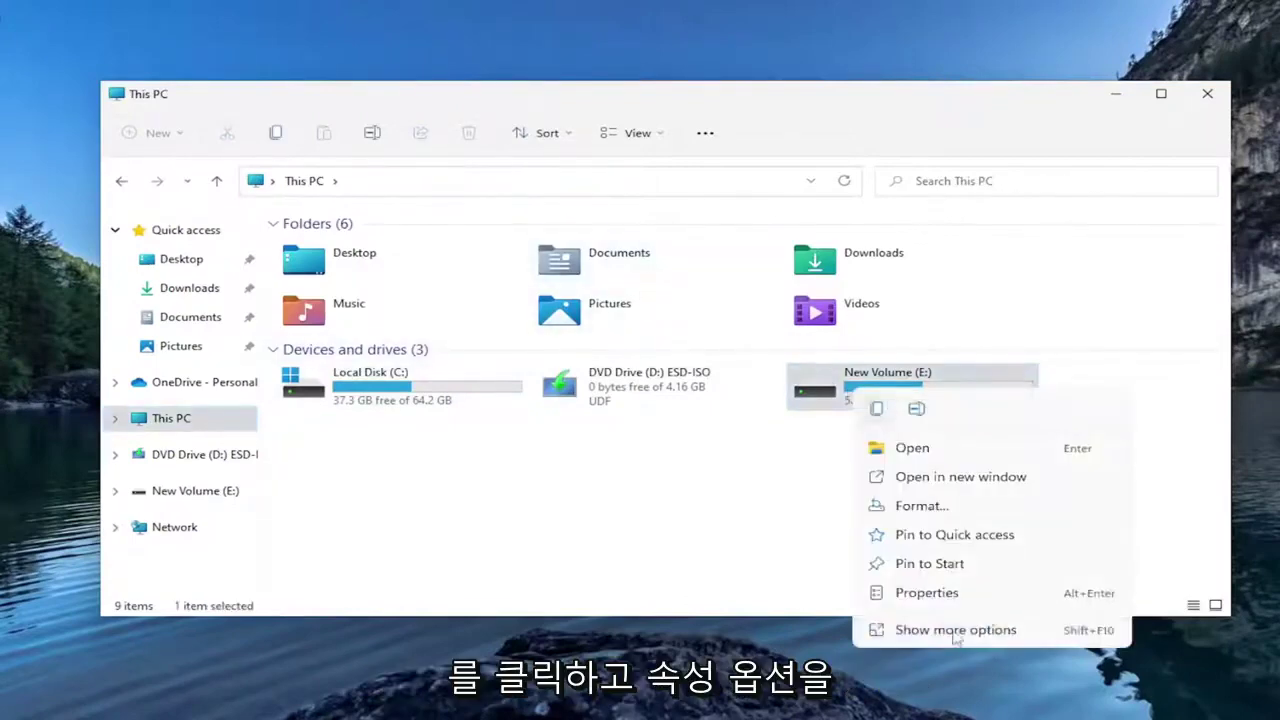
{"action": "left_click", "coordinate": [932, 594]}
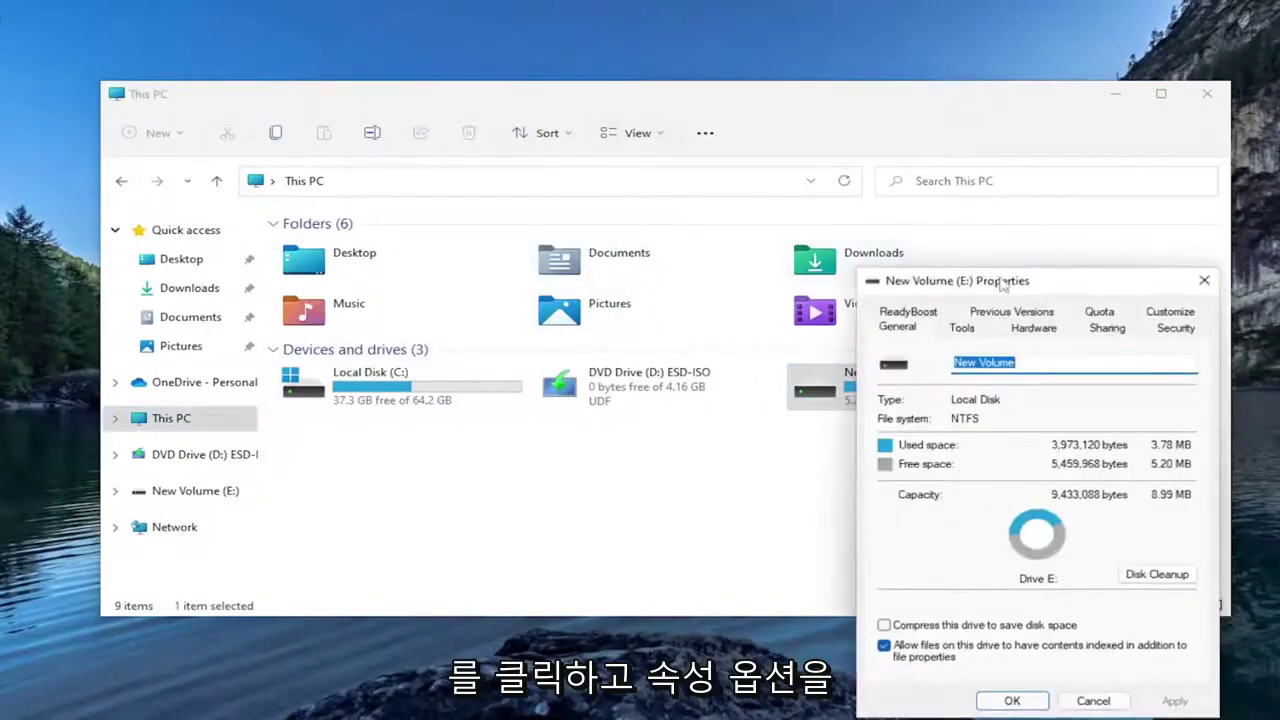
{"action": "left_click_drag", "start_coordinate": [1005, 280], "coordinate": [611, 131]}
{"action": "left_click", "coordinate": [586, 184]}
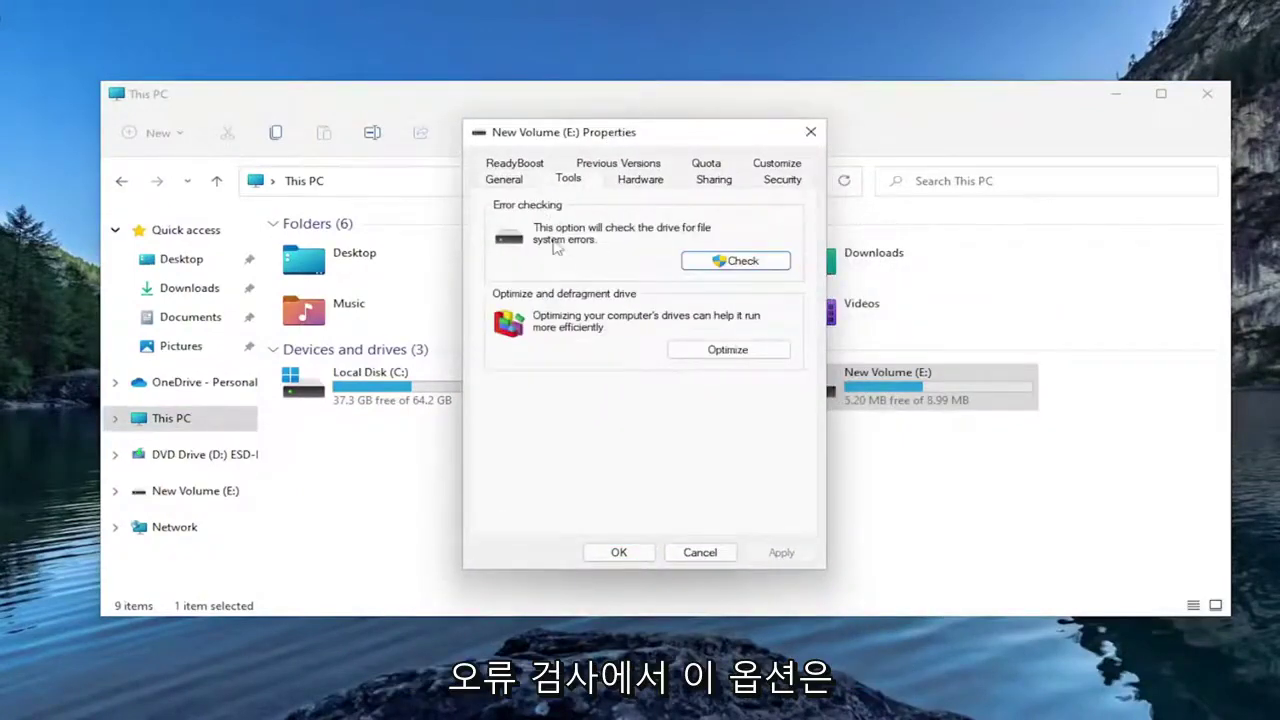
Scan New Volume (E:) for file system errors, then close the results and properties and minimize File Explorer.
{"action": "left_click", "coordinate": [738, 261]}
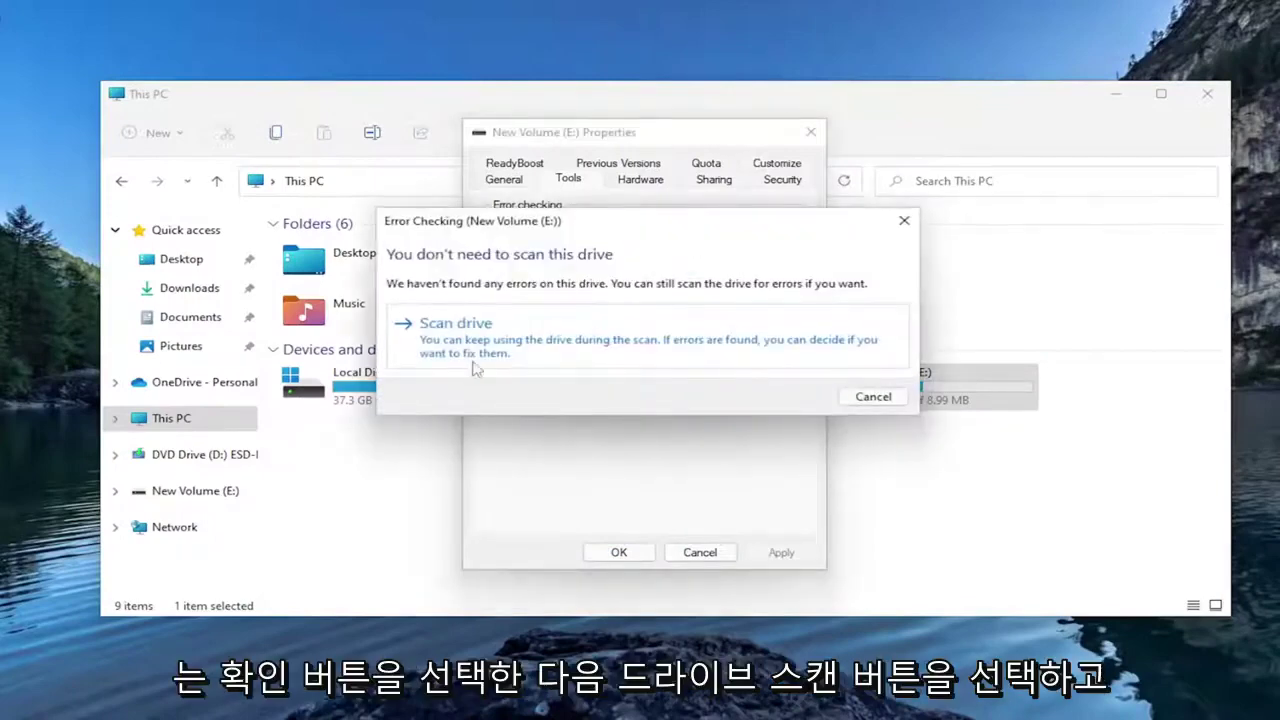
{"action": "left_click", "coordinate": [490, 350]}
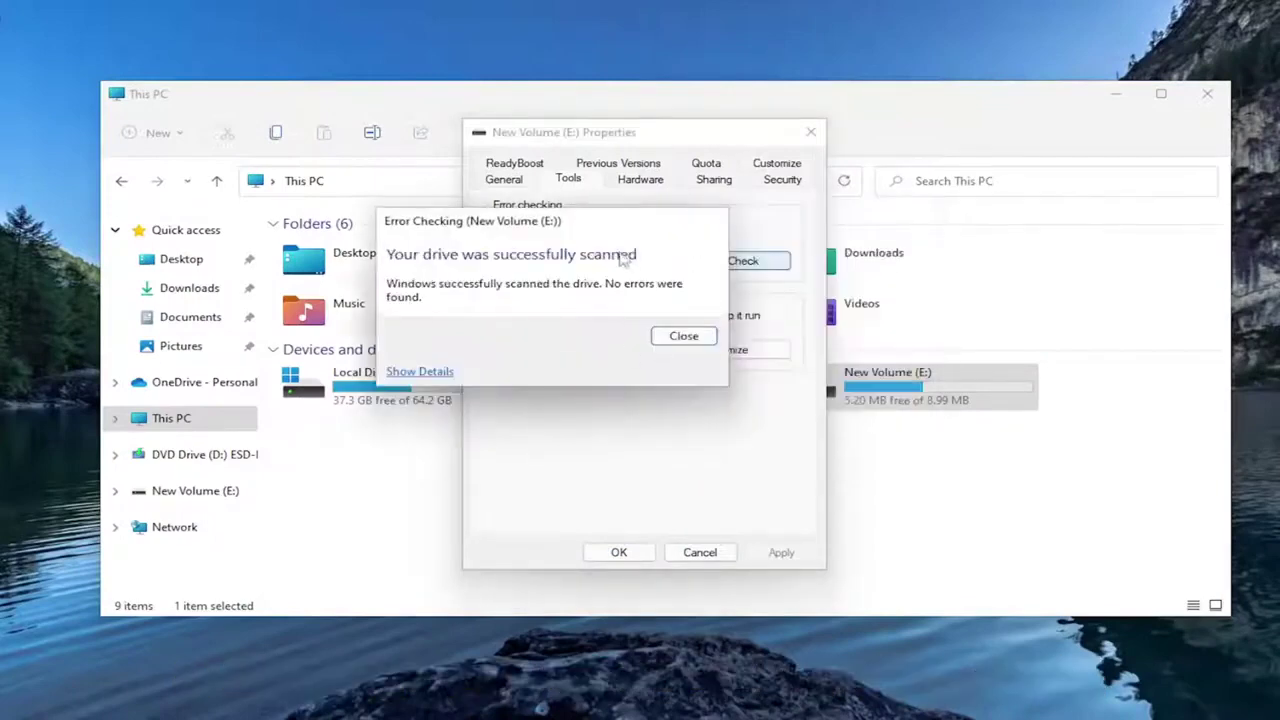
{"action": "left_click_drag", "start_coordinate": [566, 221], "coordinate": [658, 244]}
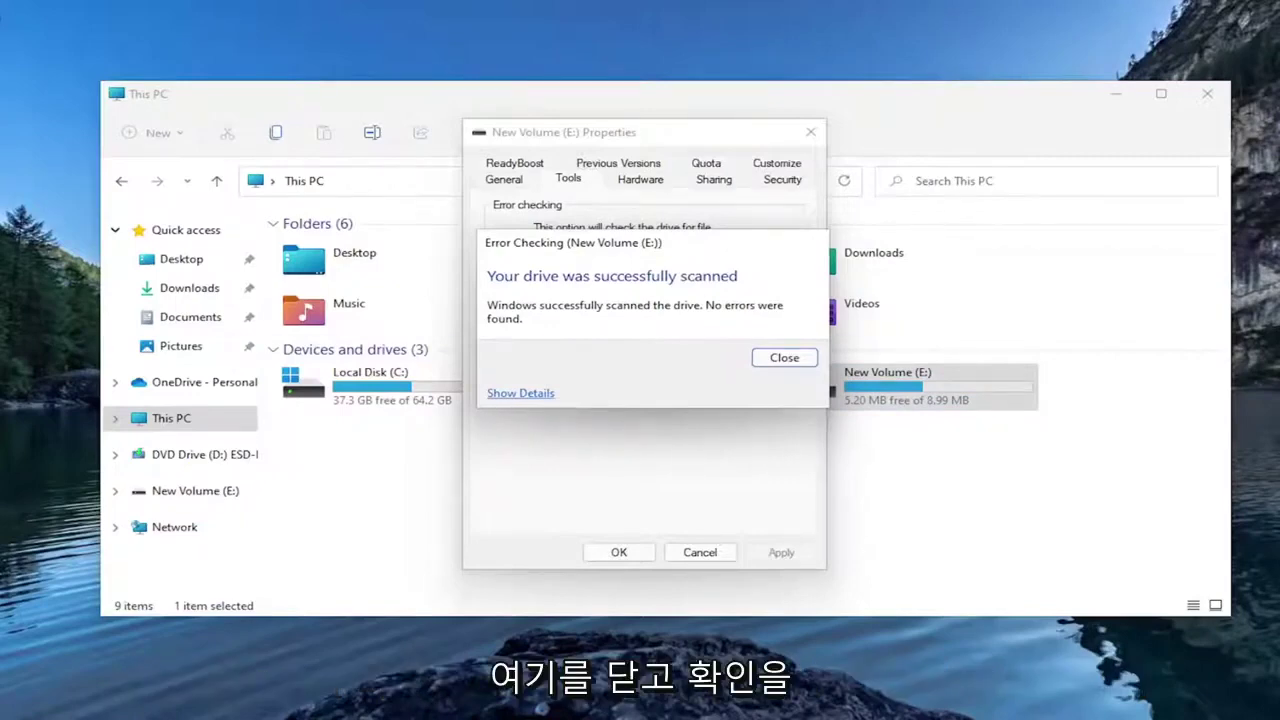
{"action": "left_click", "coordinate": [784, 357]}
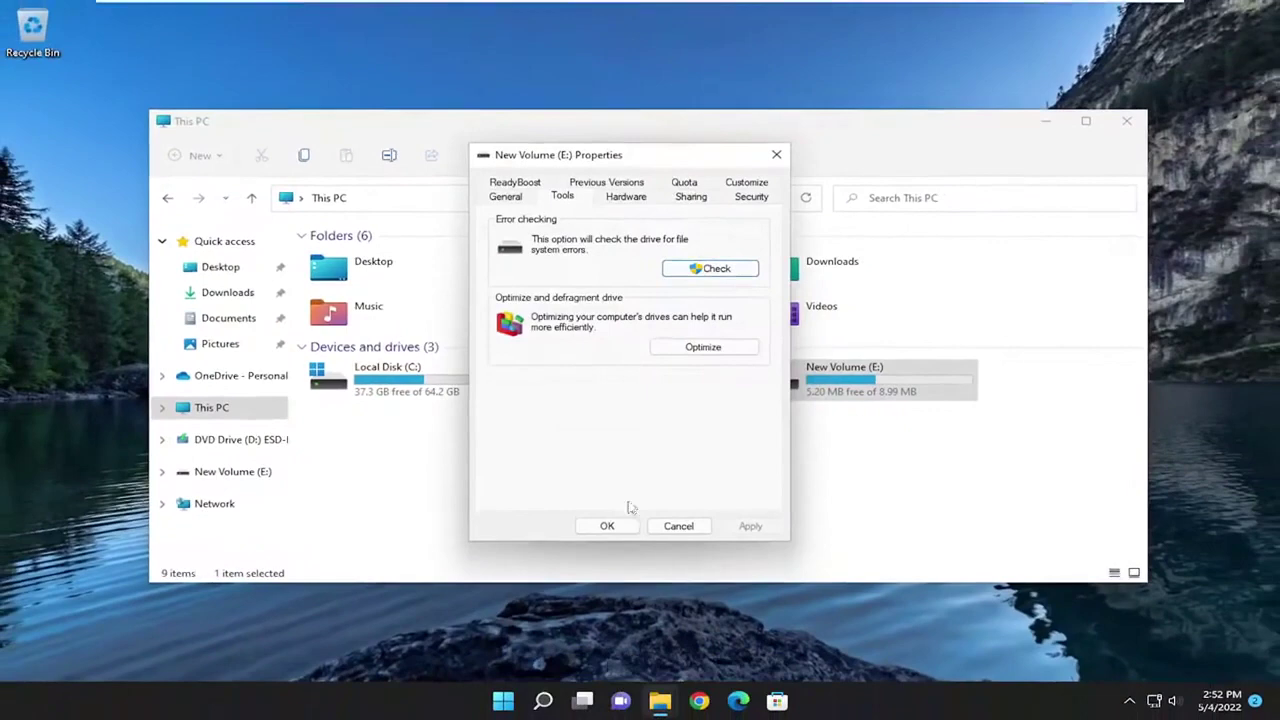
{"action": "left_click", "coordinate": [596, 528]}
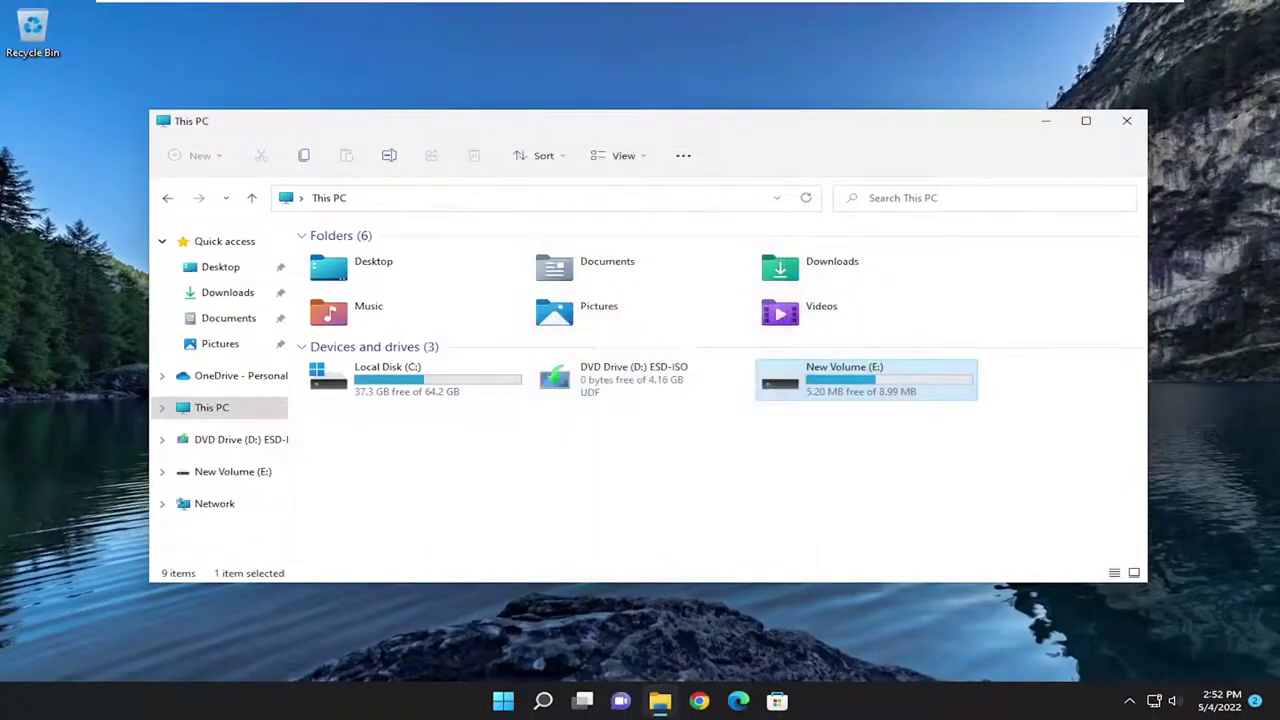
{"action": "left_click", "coordinate": [1047, 121]}
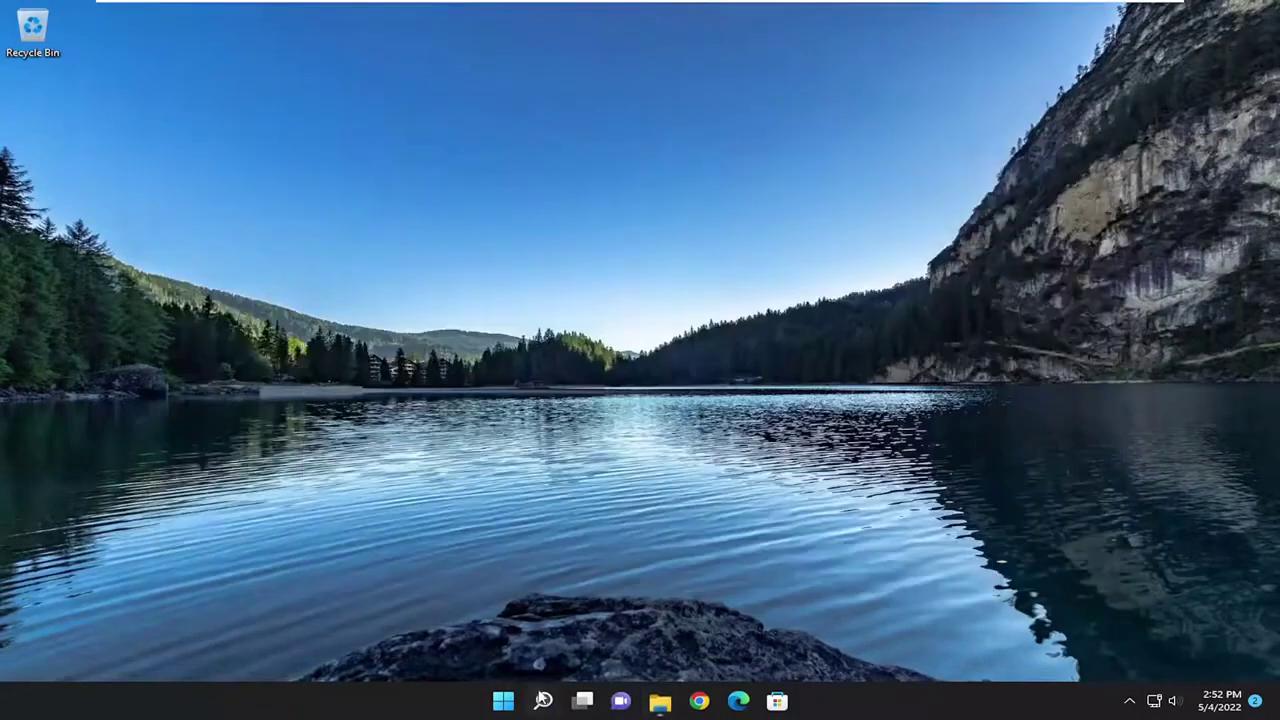
Search Windows for "disk management", open the hard disk partitions tool, and widen its window.
{"action": "left_click", "coordinate": [543, 701]}
{"action": "type", "text": "disk"}
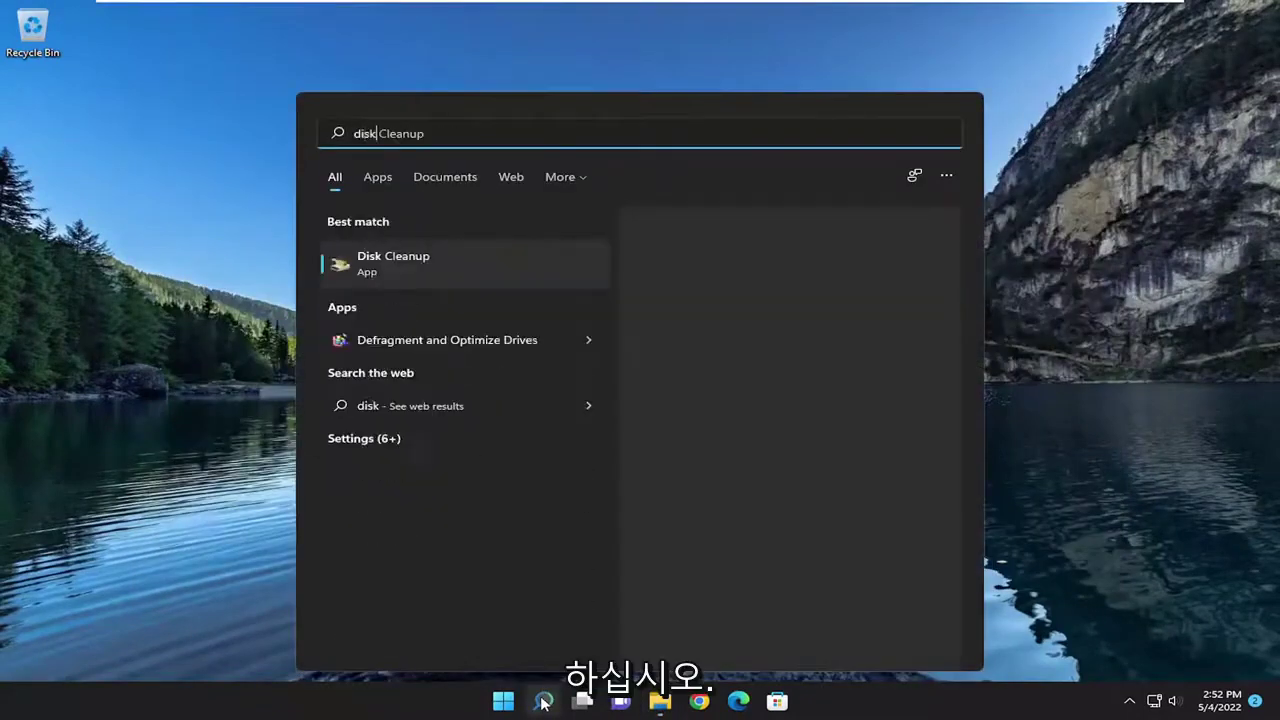
{"action": "type", "text": " management"}
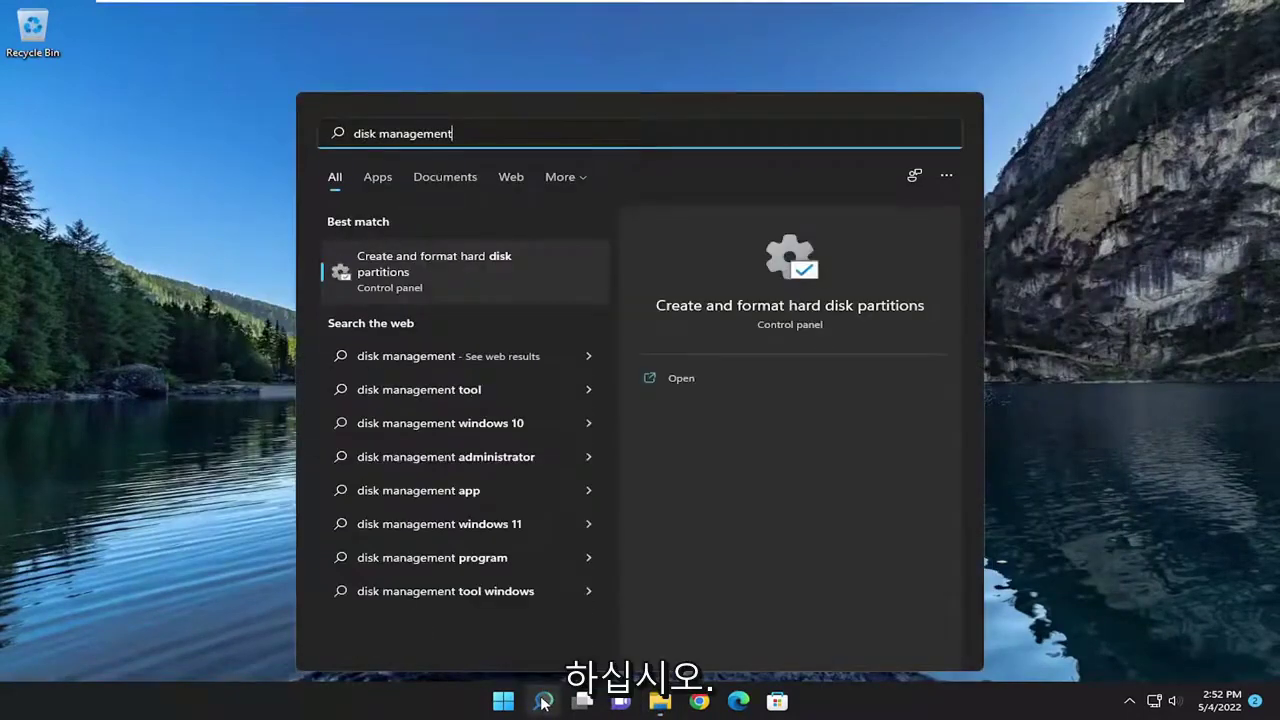
{"action": "left_click", "coordinate": [464, 260]}
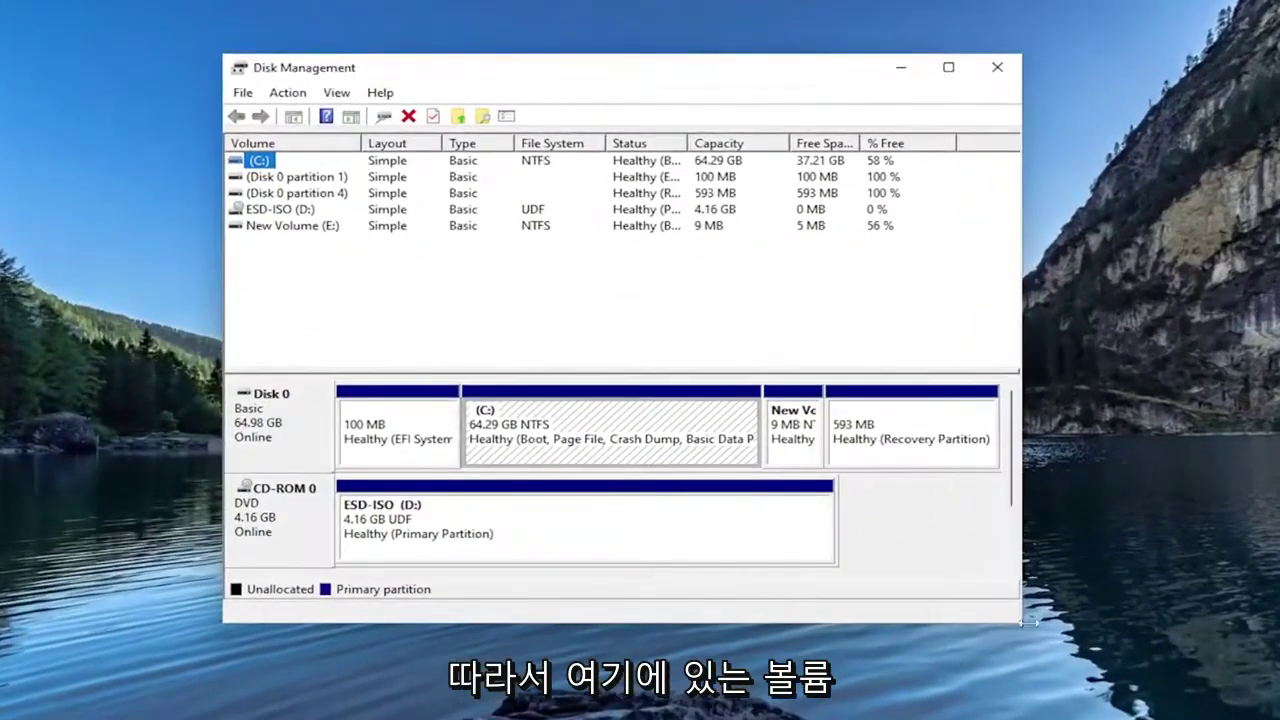
{"action": "left_click_drag", "start_coordinate": [1022, 622], "coordinate": [1163, 622]}
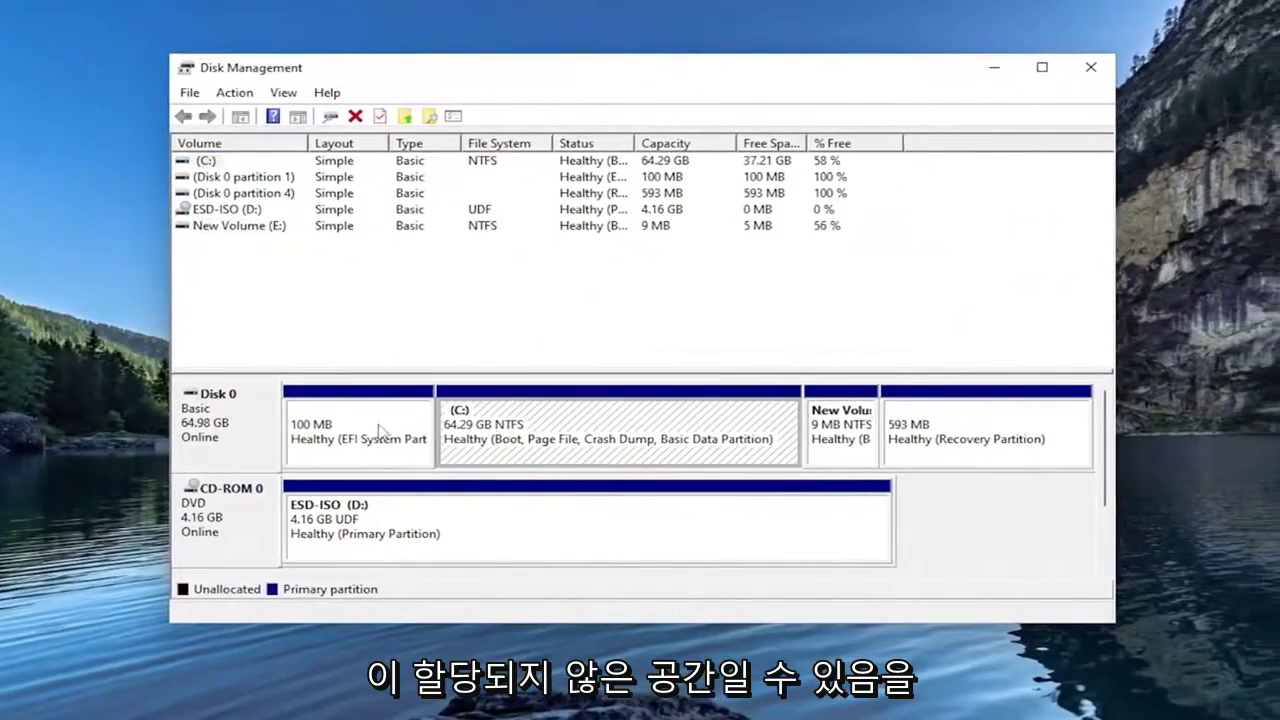
Shrink the C: volume by 10 MB to free unallocated space on Disk 0.
{"action": "right_click", "coordinate": [688, 428]}
{"action": "left_click", "coordinate": [748, 578]}
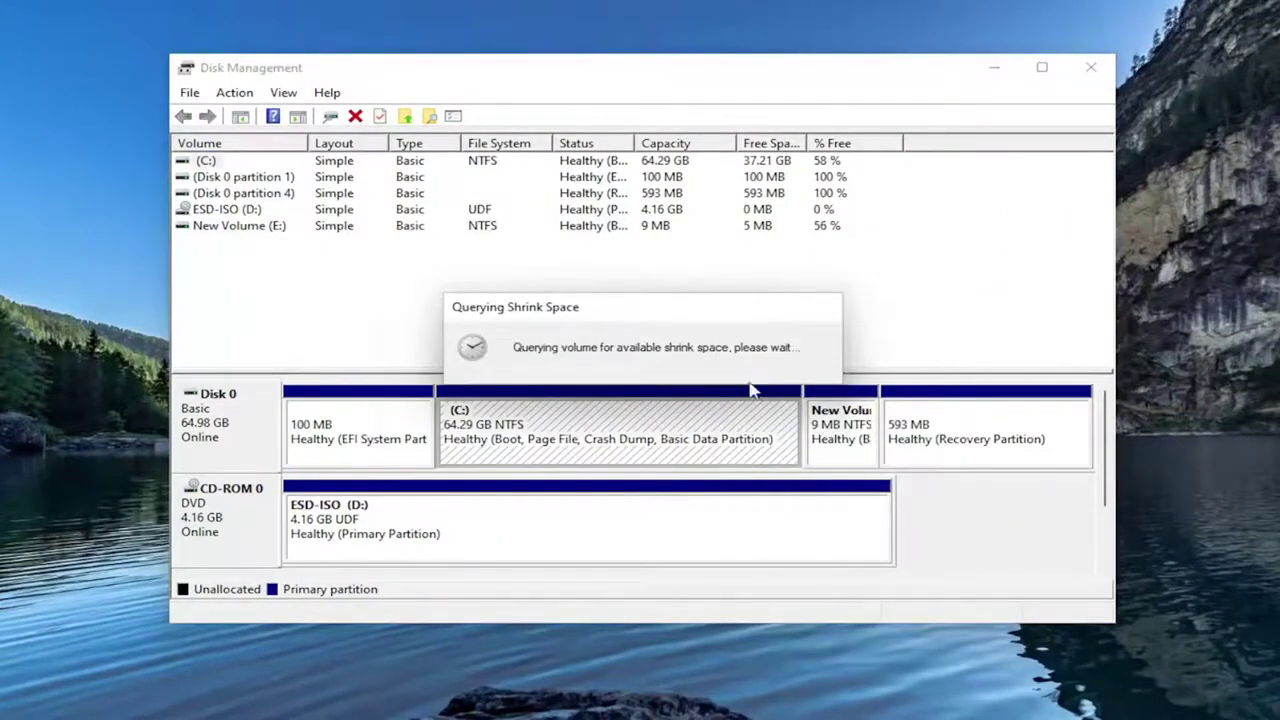
{"action": "type", "text": "1"}
{"action": "key", "text": "Return"}
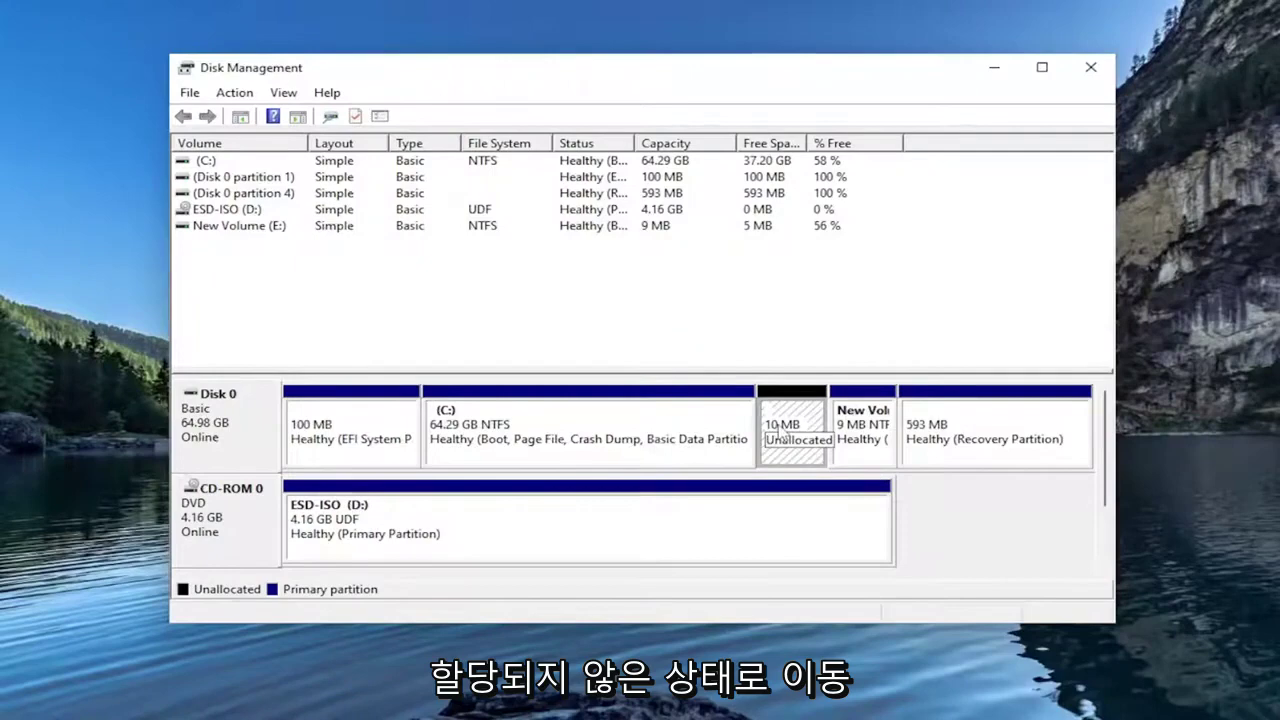
Start a new simple volume in the 10 MB unallocated space with a size of 9 MB and drive letter F.
{"action": "right_click", "coordinate": [784, 430]}
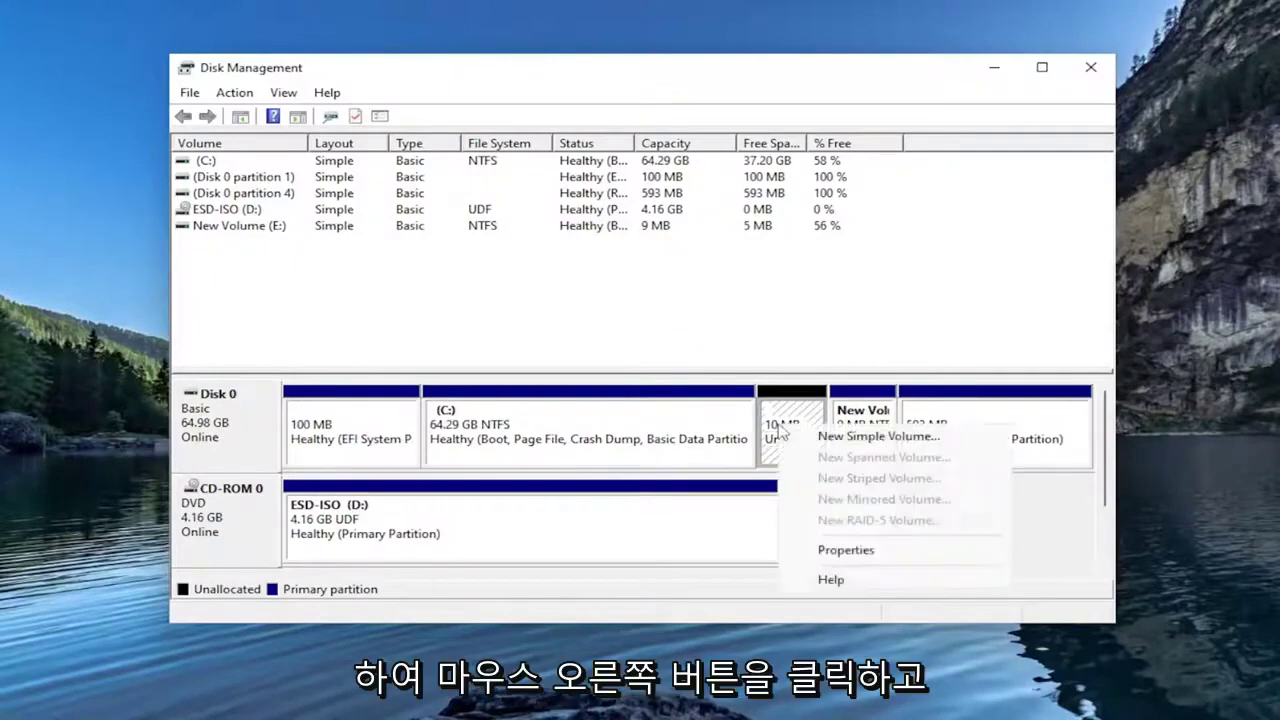
{"action": "left_click", "coordinate": [829, 438]}
{"action": "left_click", "coordinate": [586, 504]}
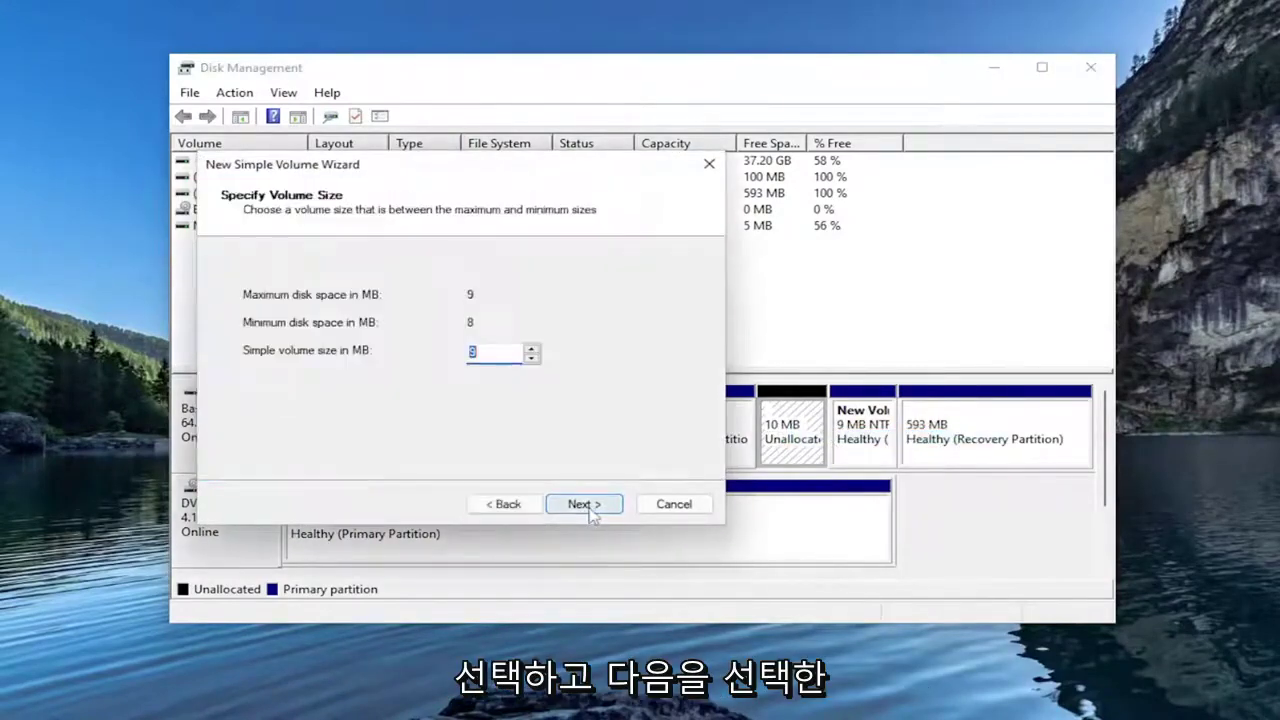
{"action": "left_click", "coordinate": [603, 504]}
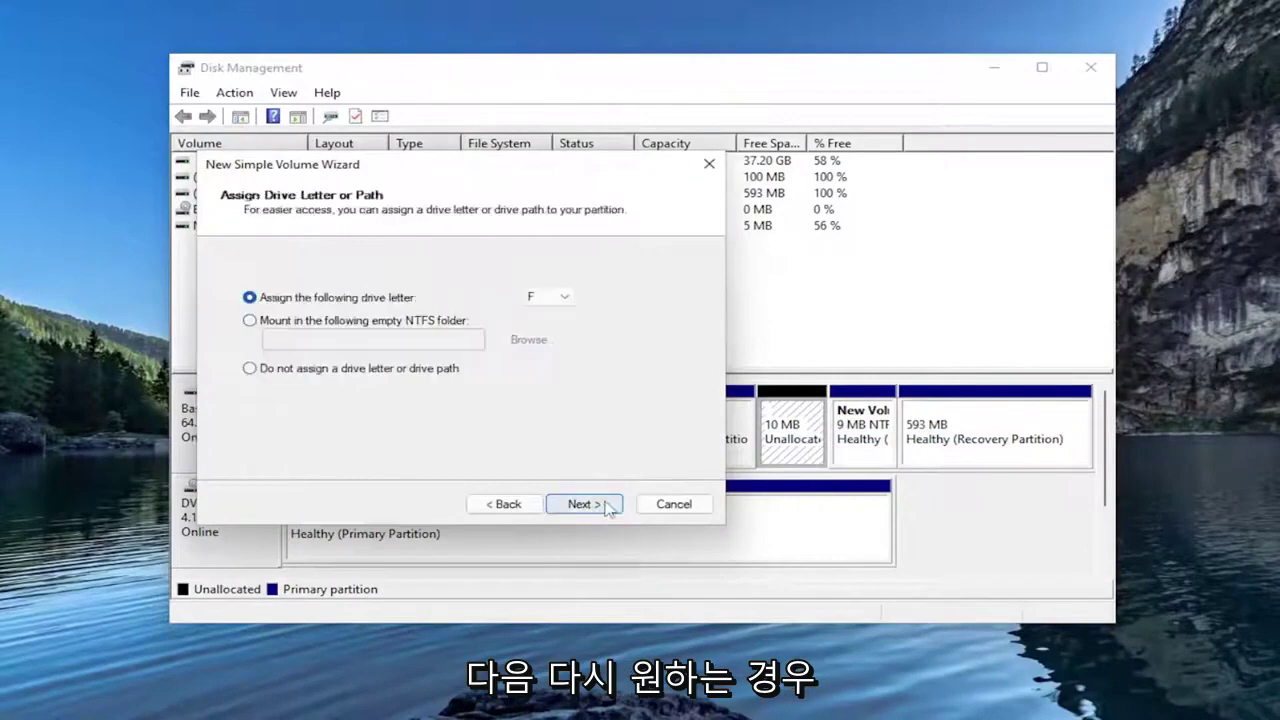
{"action": "left_click", "coordinate": [548, 297]}
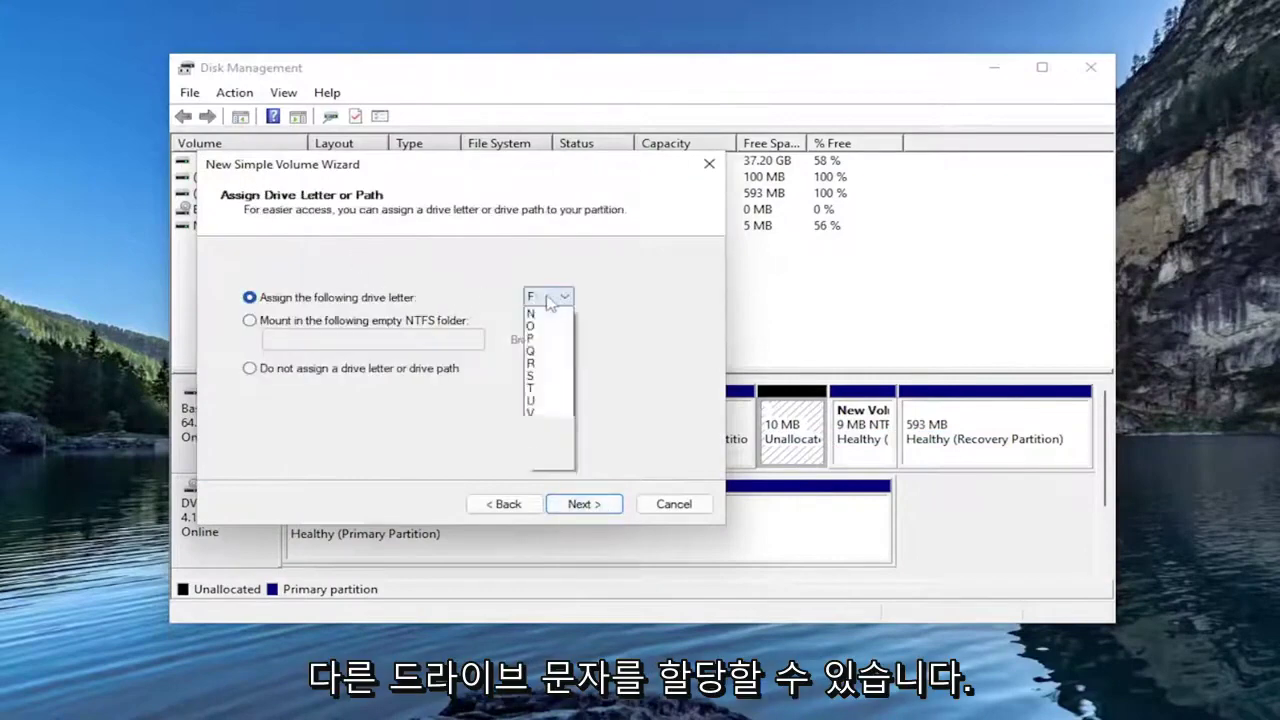
{"action": "left_click", "coordinate": [728, 309]}
{"action": "left_click", "coordinate": [590, 505]}
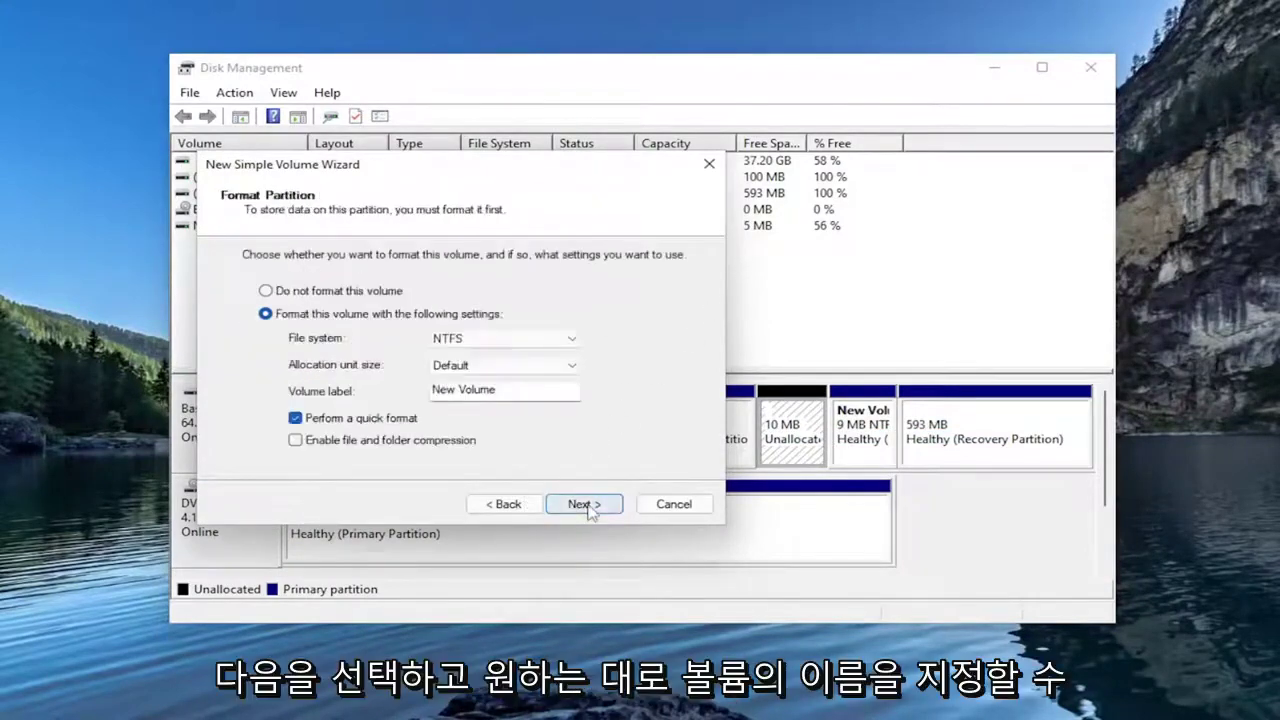
Label the new volume "Name", finish creating it with an NTFS quick format, and close Disk Management.
{"action": "left_click_drag", "start_coordinate": [497, 389], "coordinate": [415, 388]}
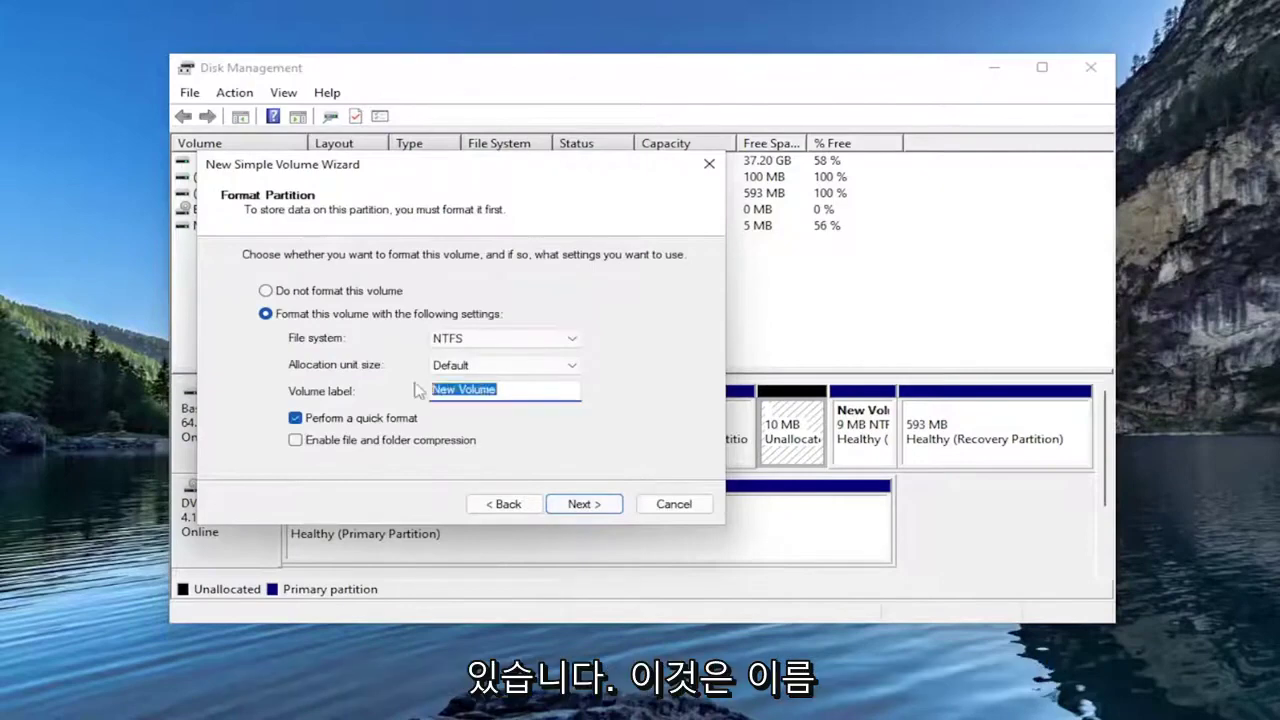
{"action": "type", "text": "R"}
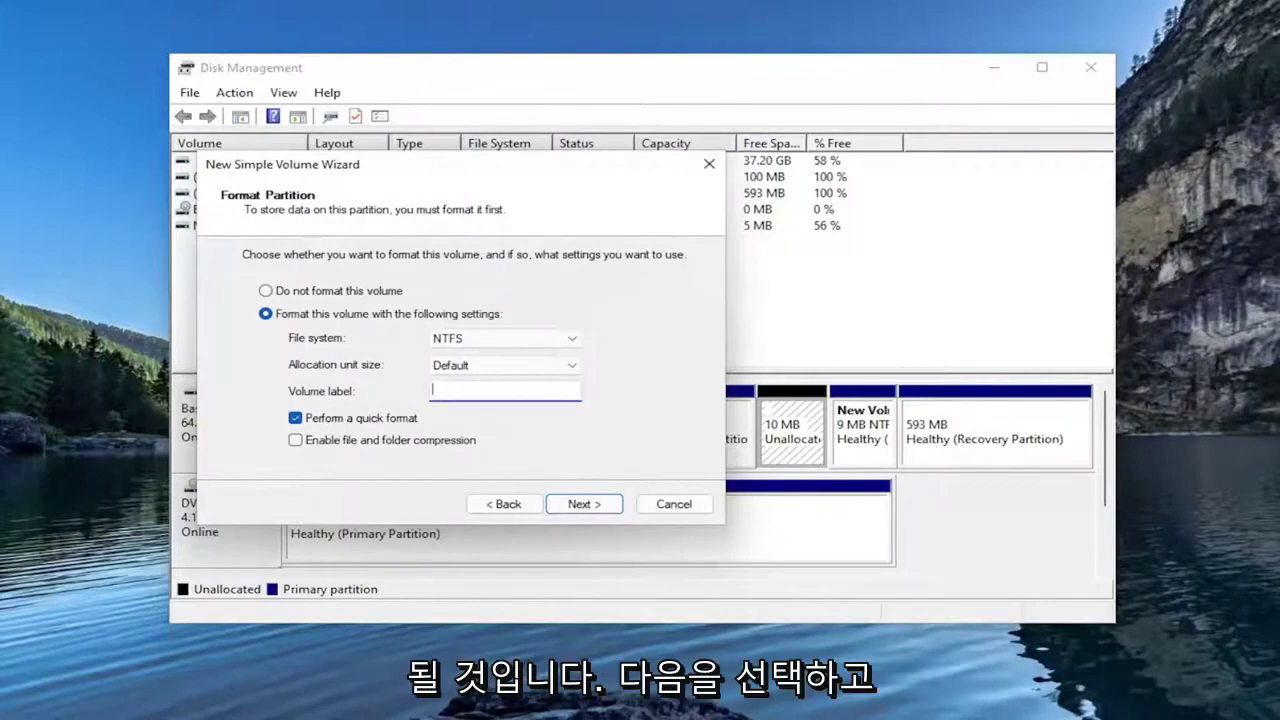
{"action": "left_click", "coordinate": [584, 503]}
{"action": "left_click", "coordinate": [586, 504]}
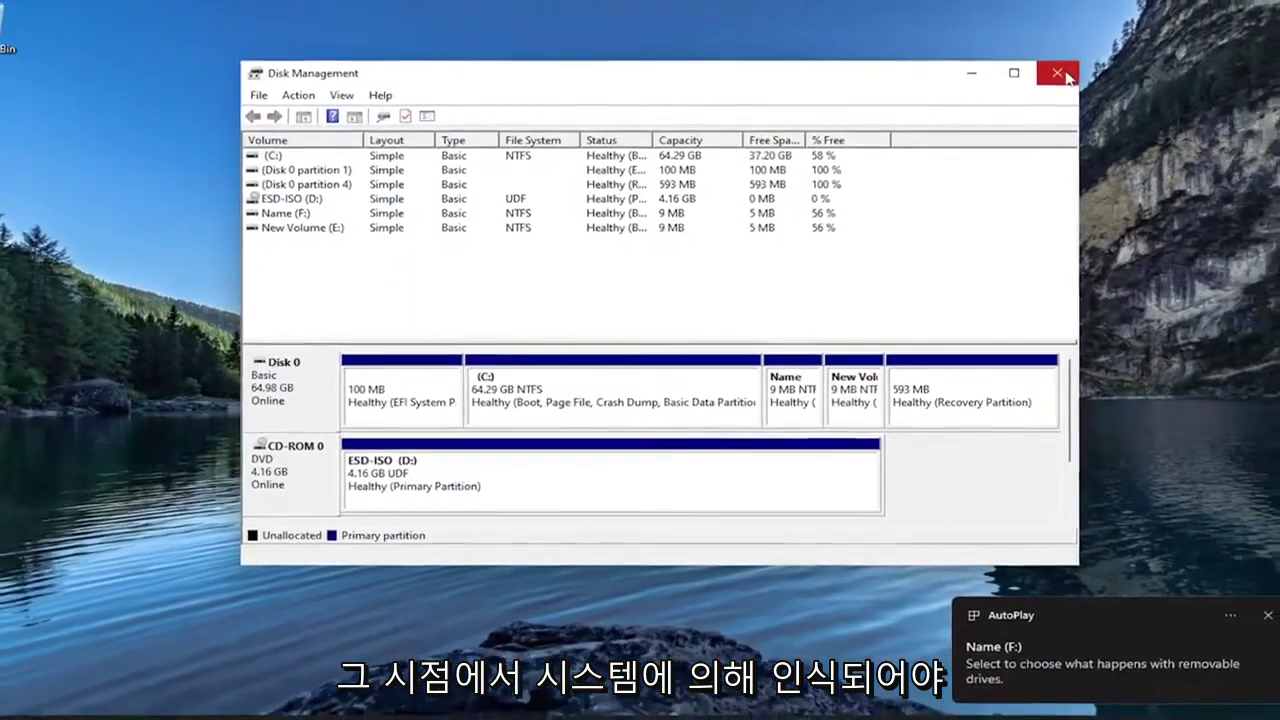
{"action": "left_click", "coordinate": [1090, 67]}
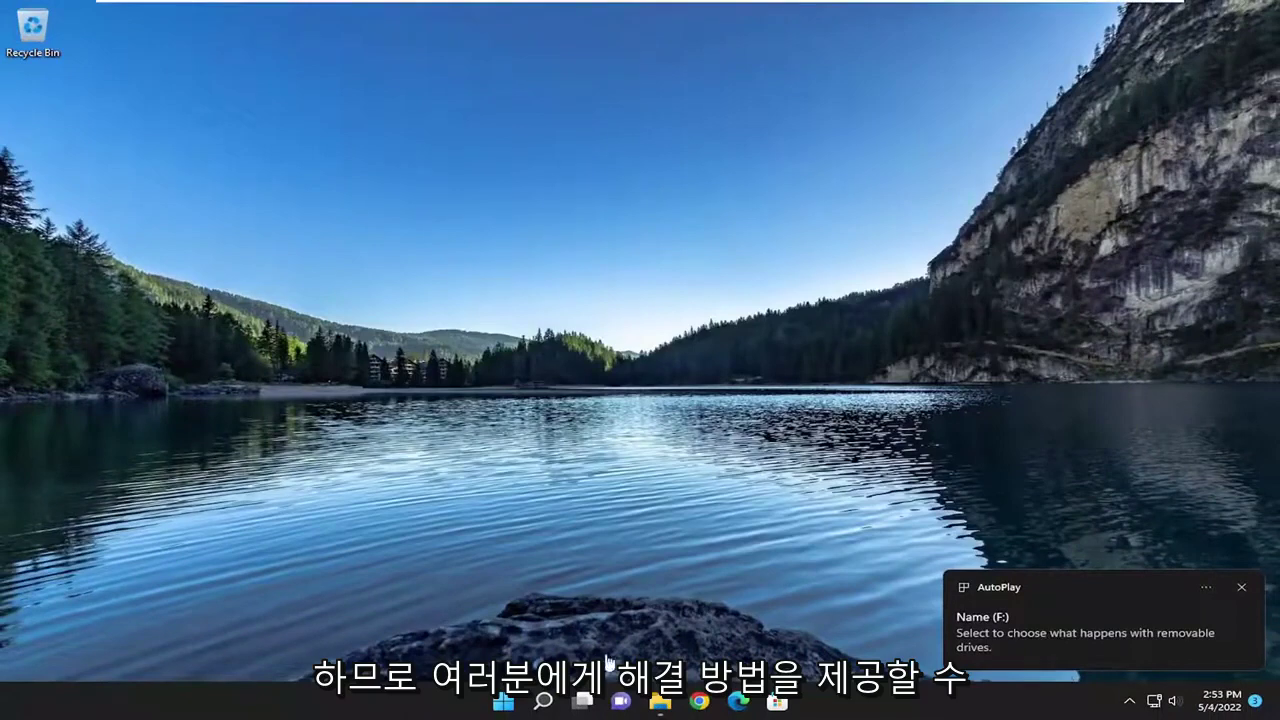
Return to File Explorer, open the format settings for New Volume (E:), and choose NTFS (Default) as the file system.
{"action": "left_click", "coordinate": [659, 703]}
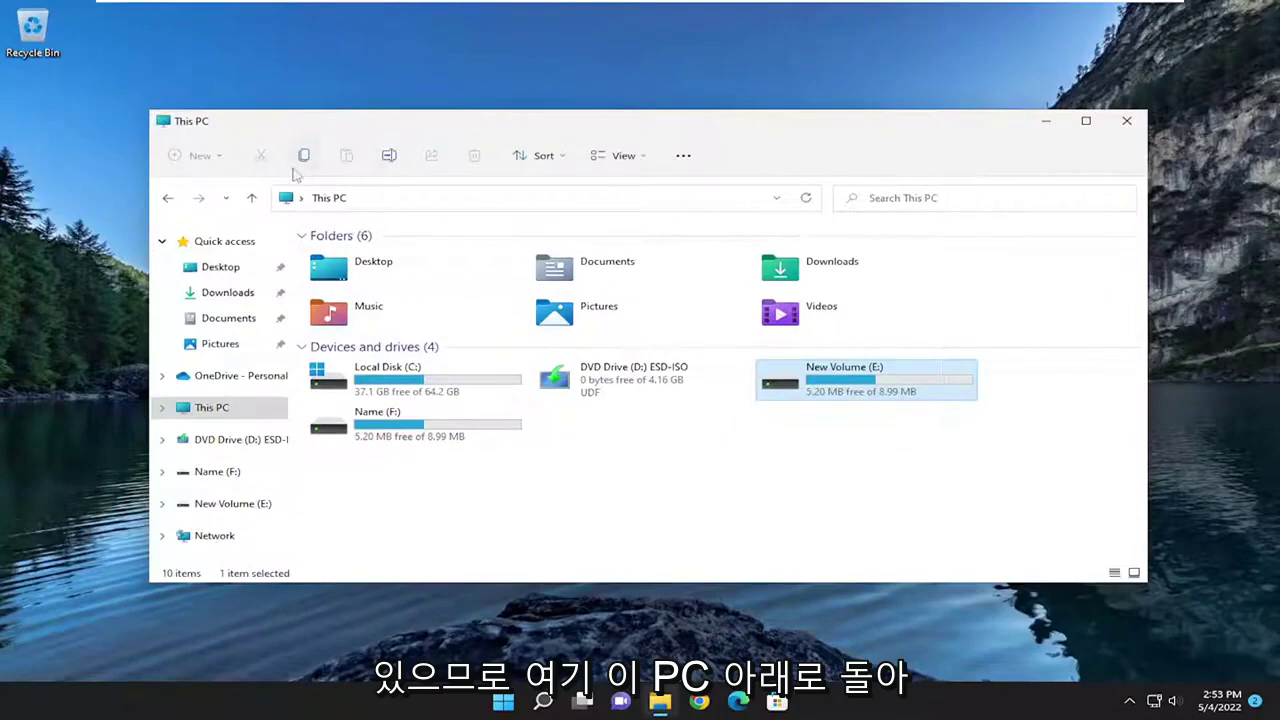
{"action": "right_click", "coordinate": [828, 385]}
{"action": "left_click", "coordinate": [926, 492]}
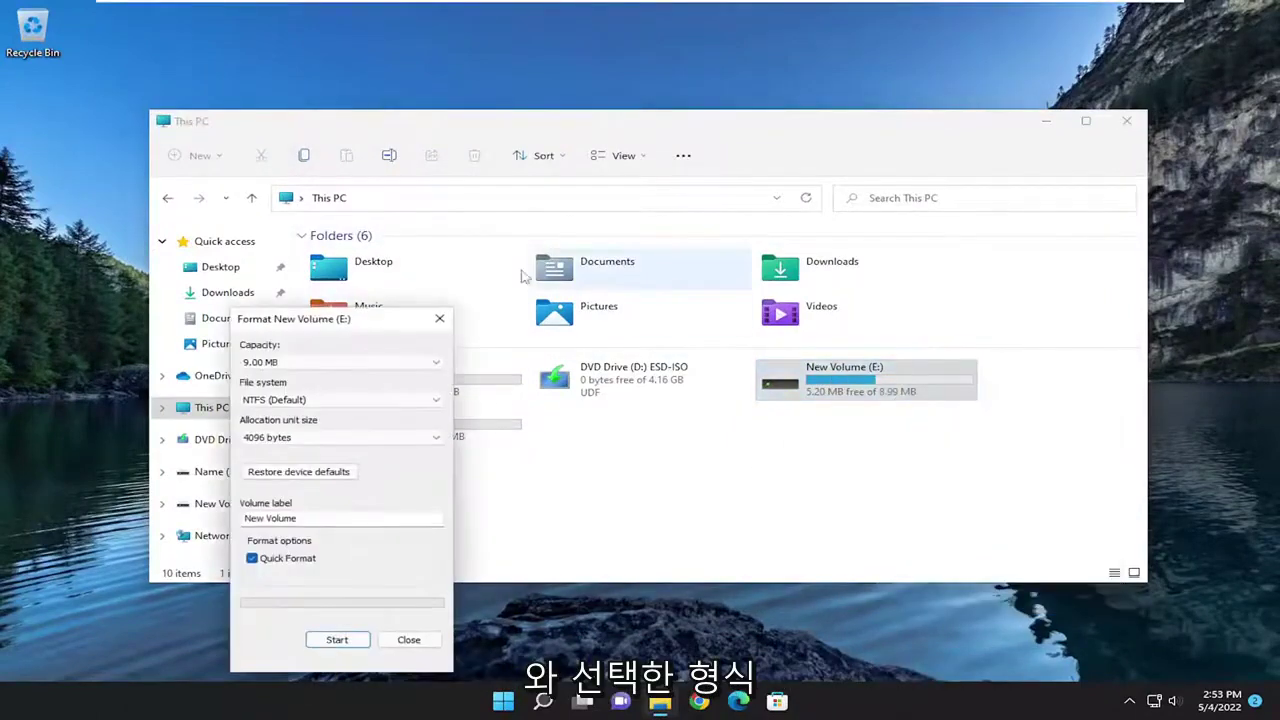
{"action": "left_click_drag", "start_coordinate": [340, 319], "coordinate": [661, 190]}
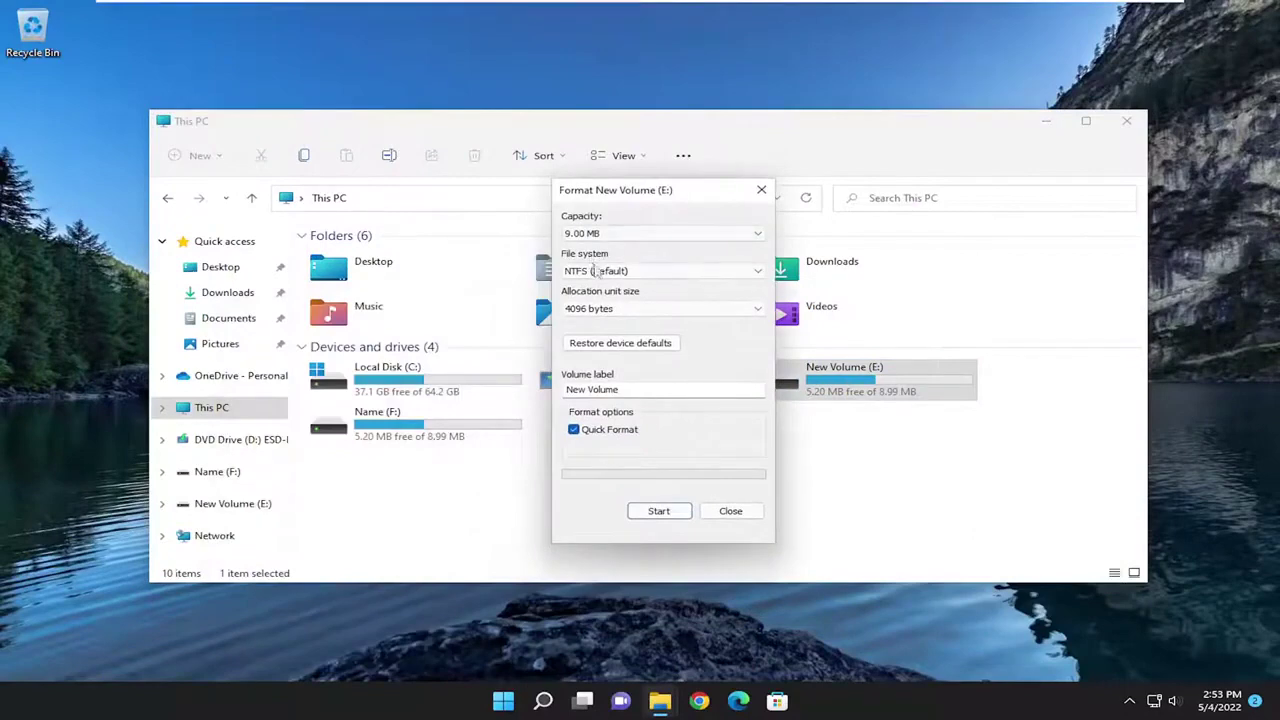
{"action": "left_click", "coordinate": [593, 270]}
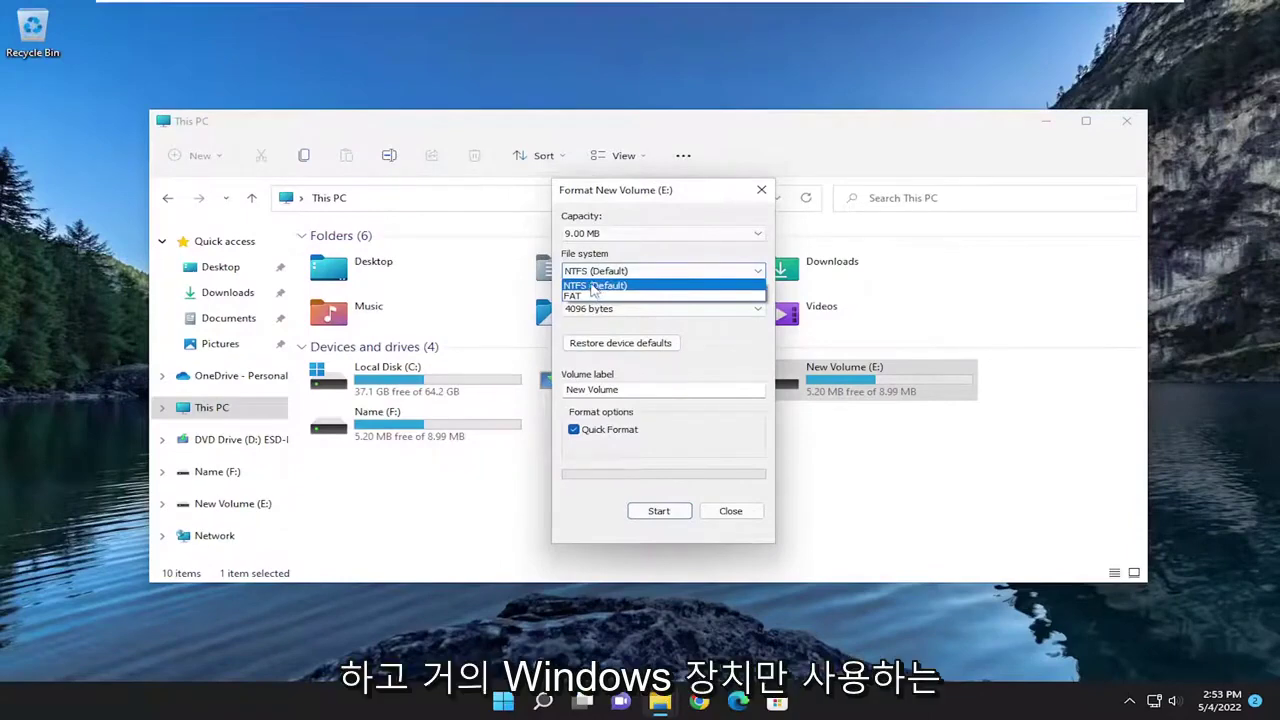
{"action": "left_click", "coordinate": [593, 286]}
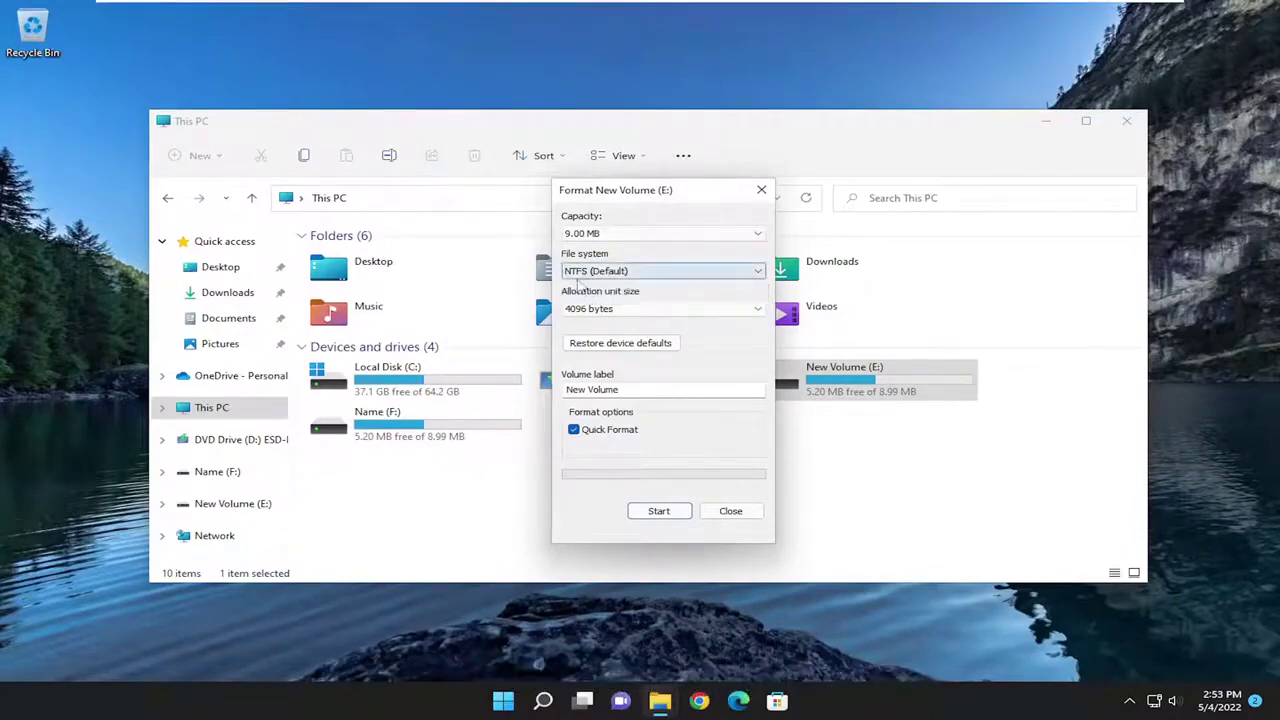
{"action": "left_click", "coordinate": [600, 271]}
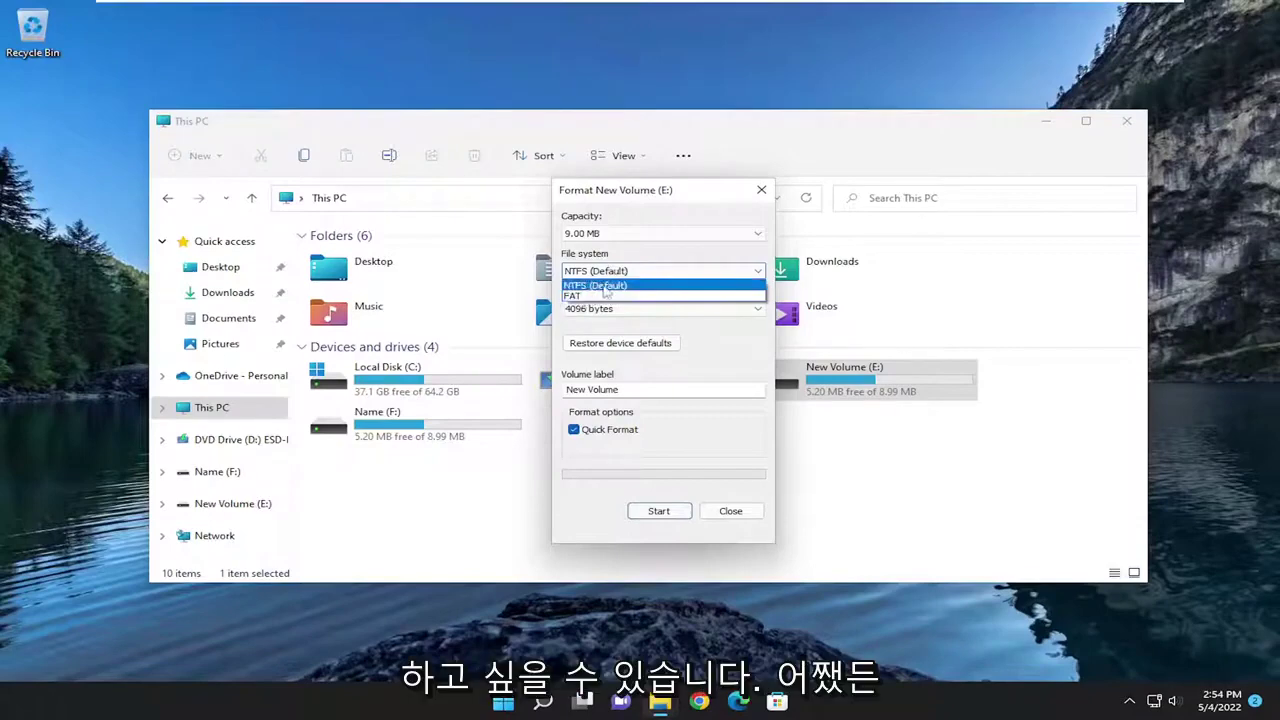
{"action": "left_click", "coordinate": [603, 287]}
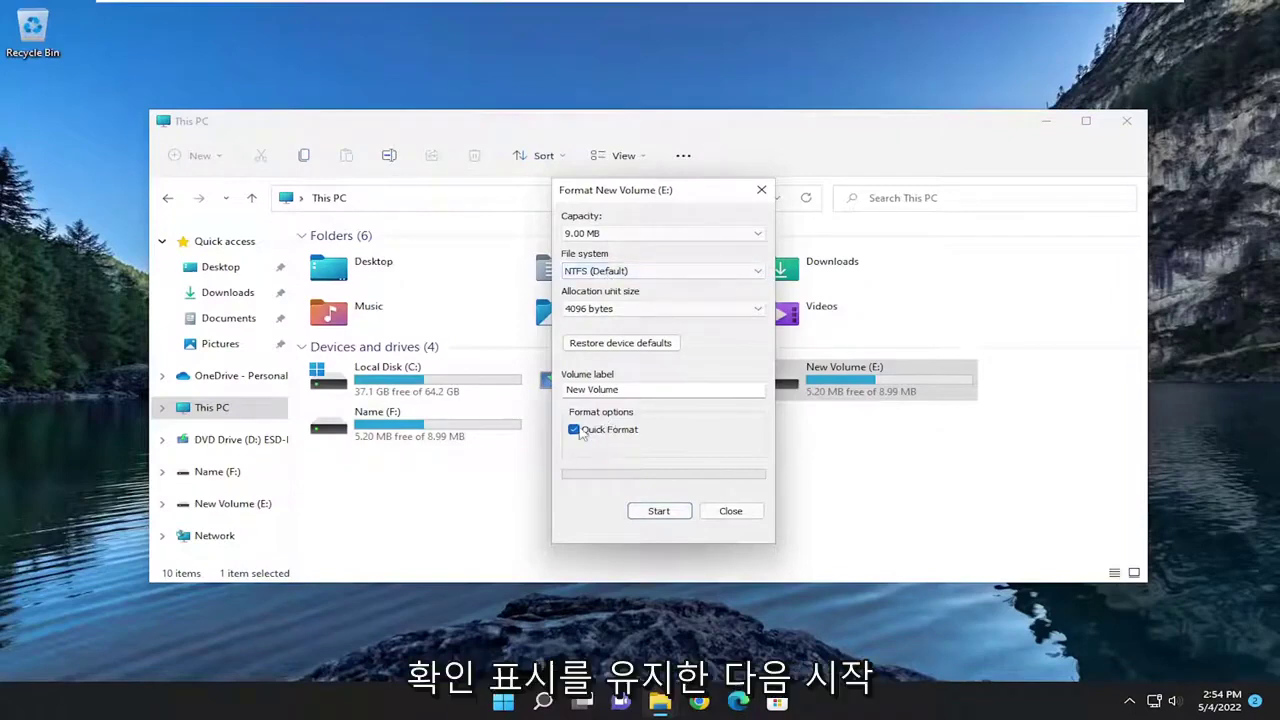
Run the quick format on New Volume (E:), accepting the data erasure, and close the format dialog and File Explorer.
{"action": "left_click", "coordinate": [658, 514]}
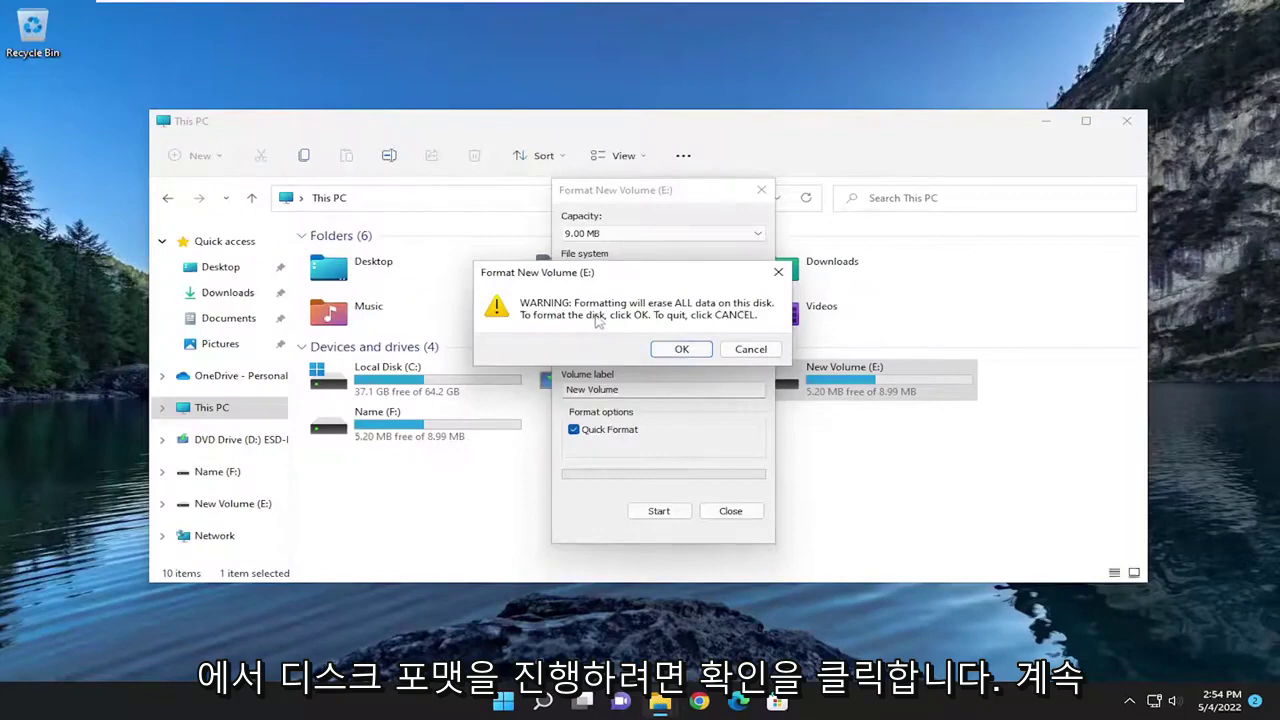
{"action": "left_click", "coordinate": [677, 350]}
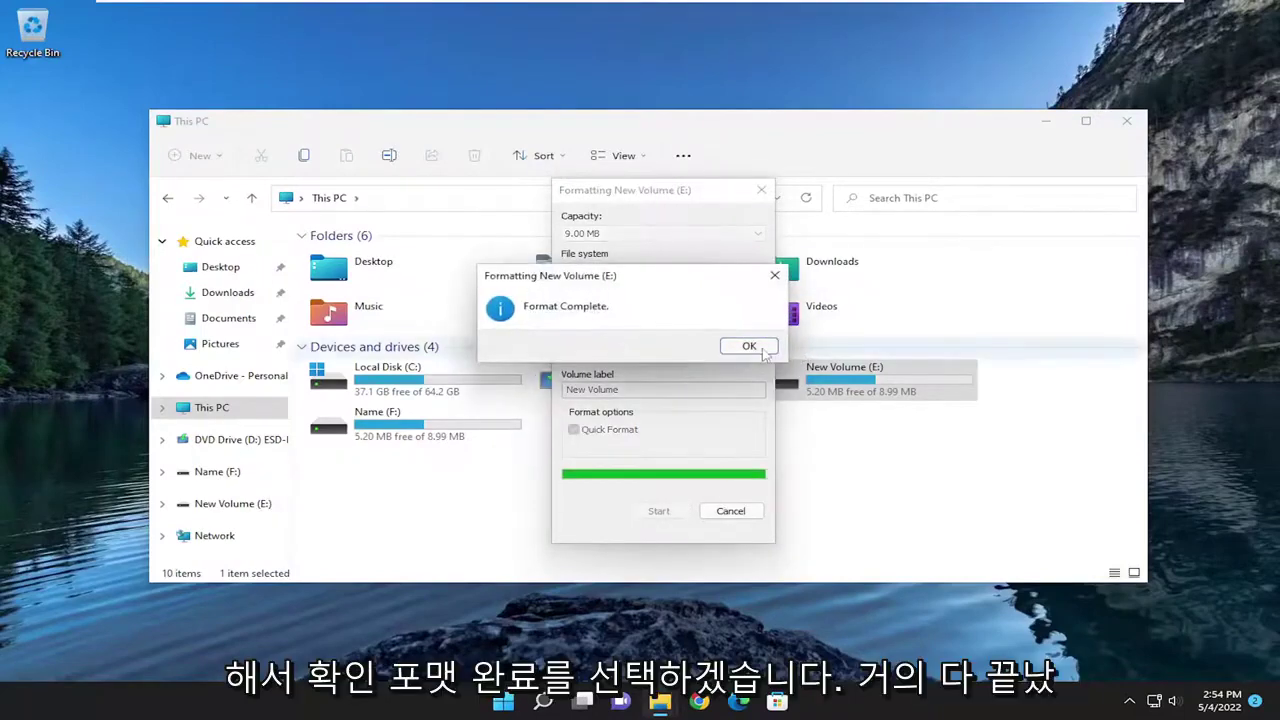
{"action": "left_click", "coordinate": [750, 346]}
{"action": "left_click", "coordinate": [718, 515]}
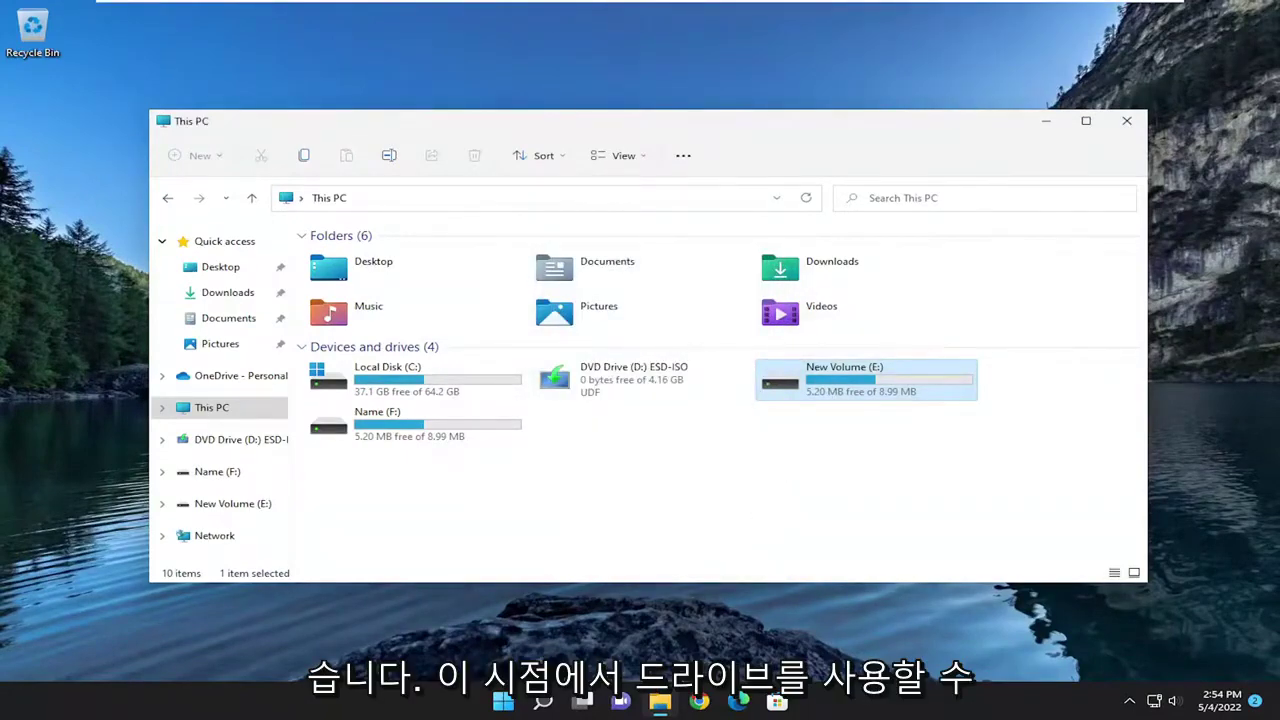
{"action": "left_click", "coordinate": [1126, 120]}
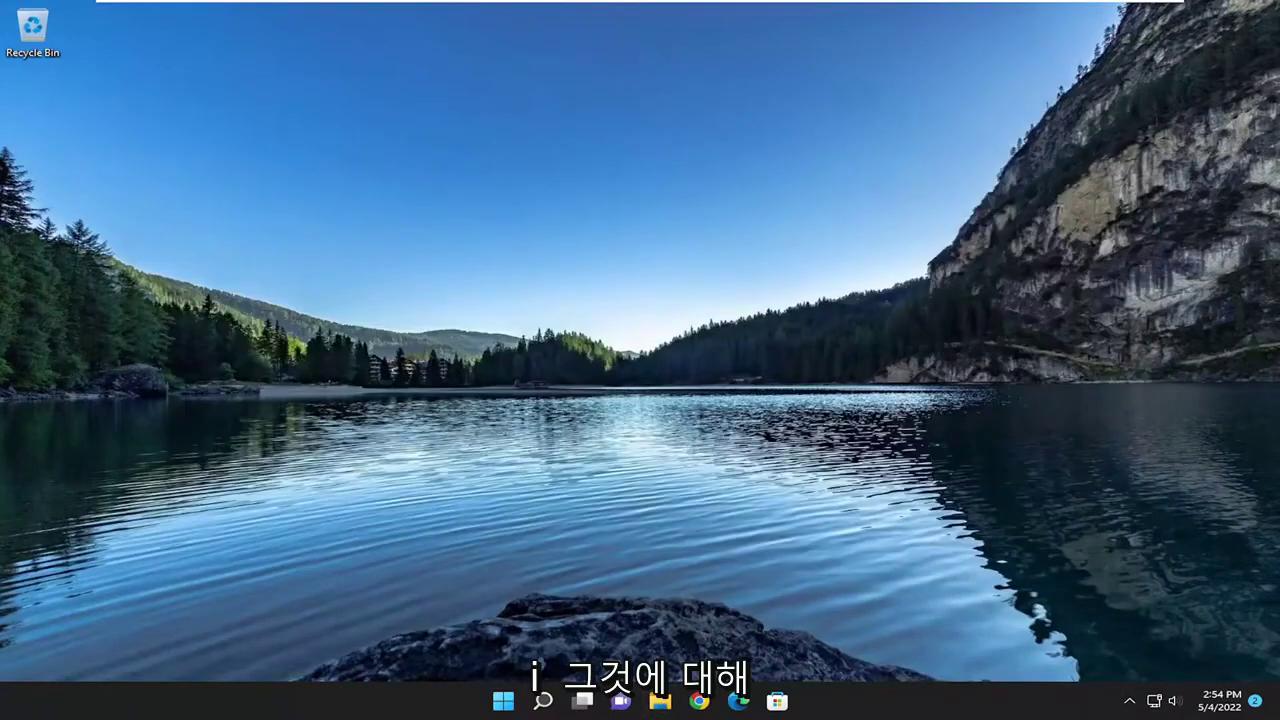